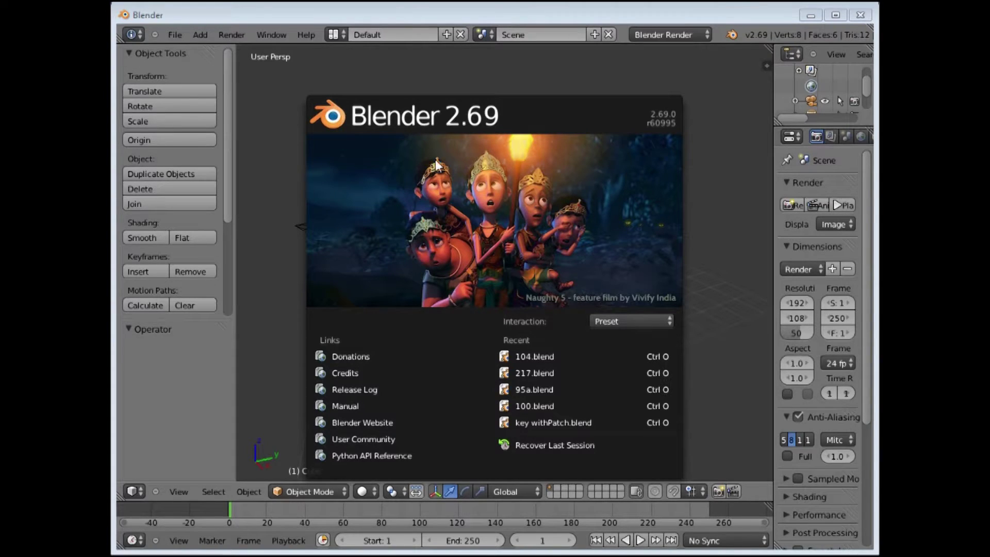
# - Close the Blender 2.69 splash screen to reveal the default cube, camera and lamp scene
pyautogui.click(256, 331)
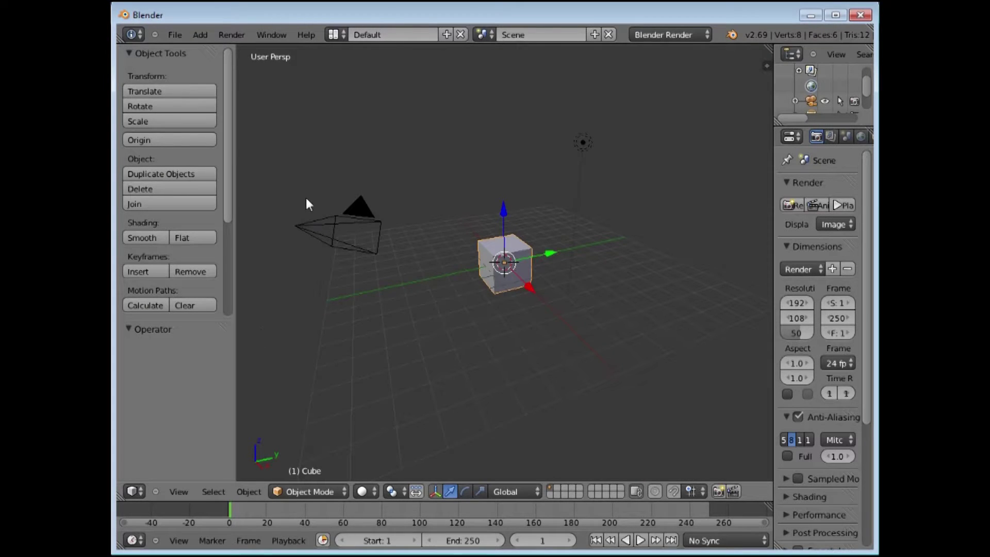
# - Turn the 3D View into a Video Sequence Editor with Sequencer and Image Preview, widening the properties panel
pyautogui.click(135, 490)
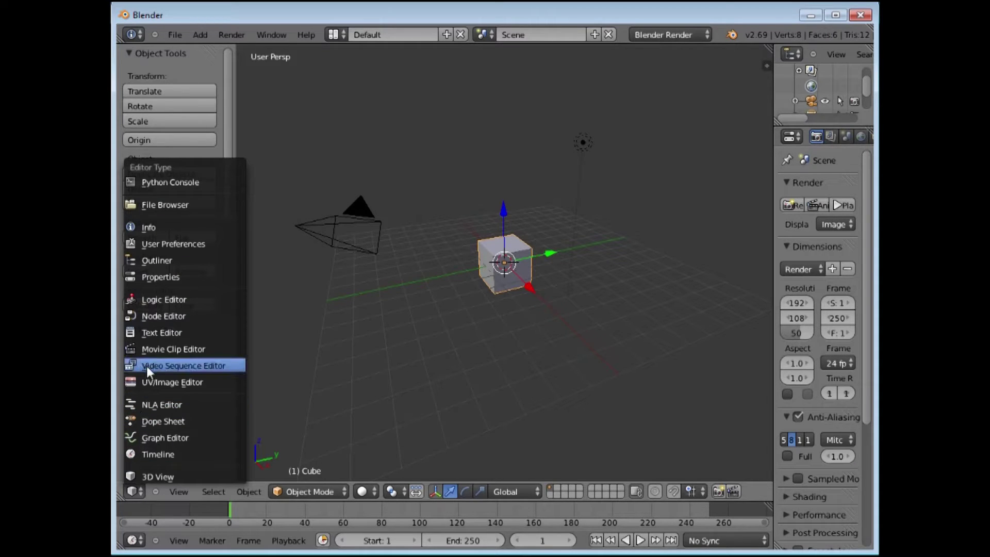
pyautogui.click(190, 366)
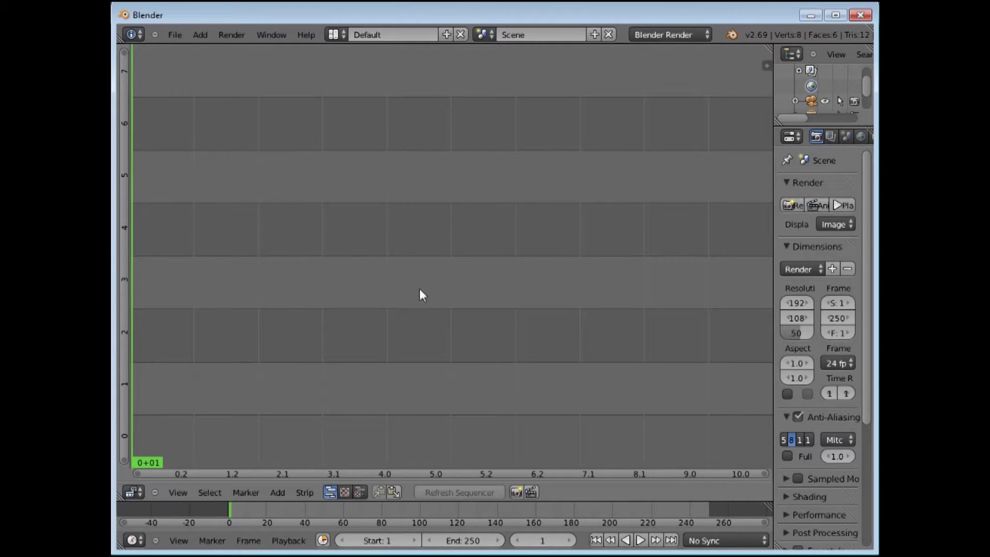
pyautogui.click(360, 492)
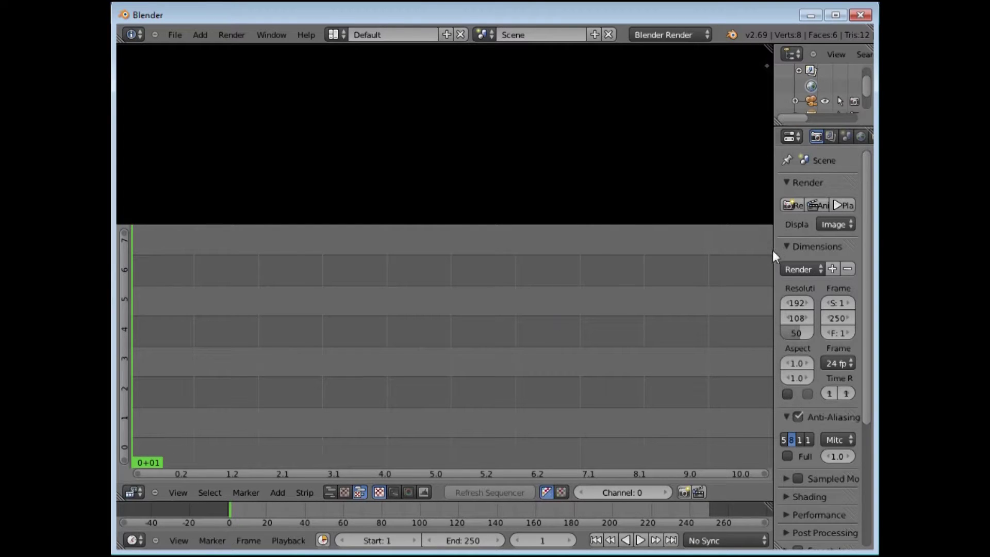
pyautogui.moveTo(772, 250); pyautogui.dragTo(721, 262)
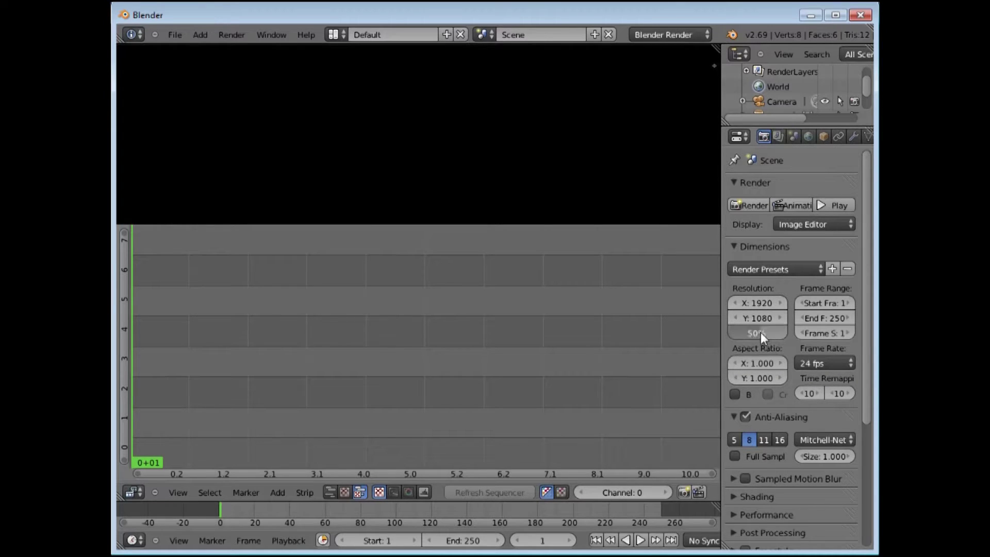
# - Raise the render resolution scale to 100% and set the frame rate to 29.97 fps
pyautogui.moveTo(760, 332); pyautogui.dragTo(804, 329)
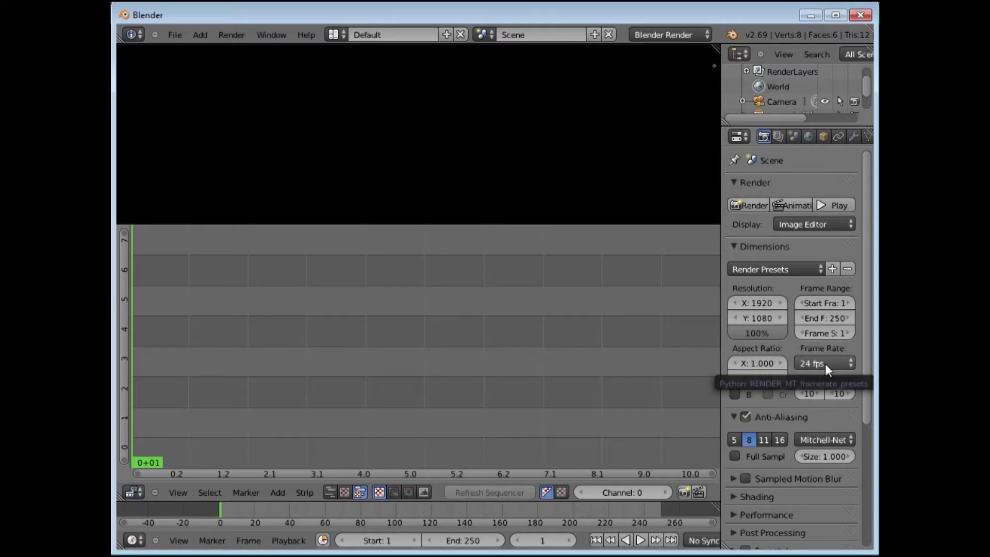
pyautogui.click(850, 362)
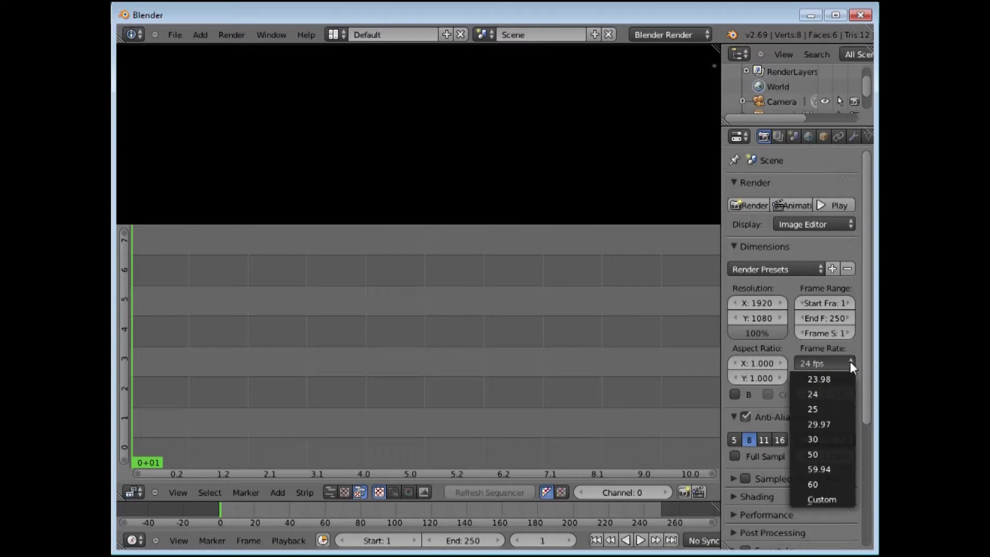
pyautogui.click(825, 425)
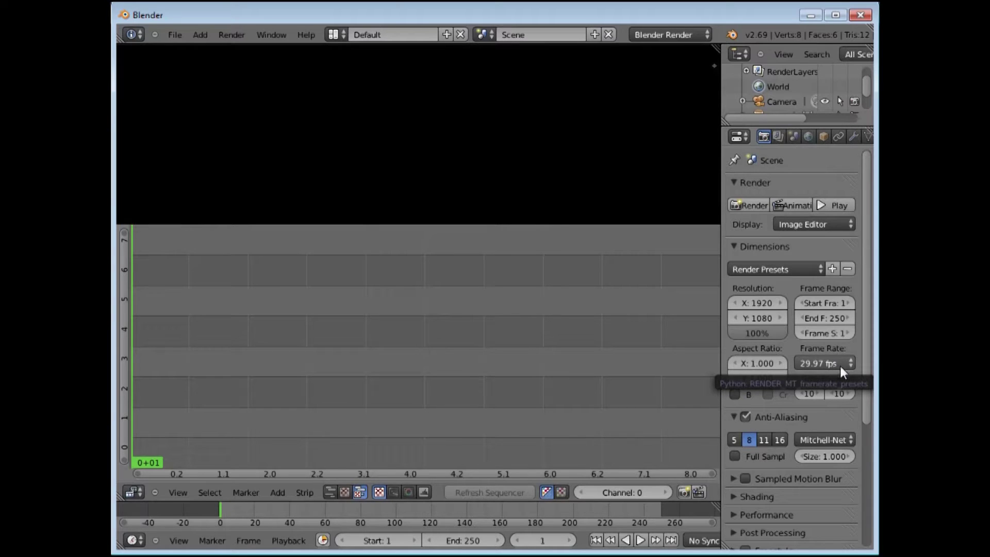
pyautogui.click(850, 362)
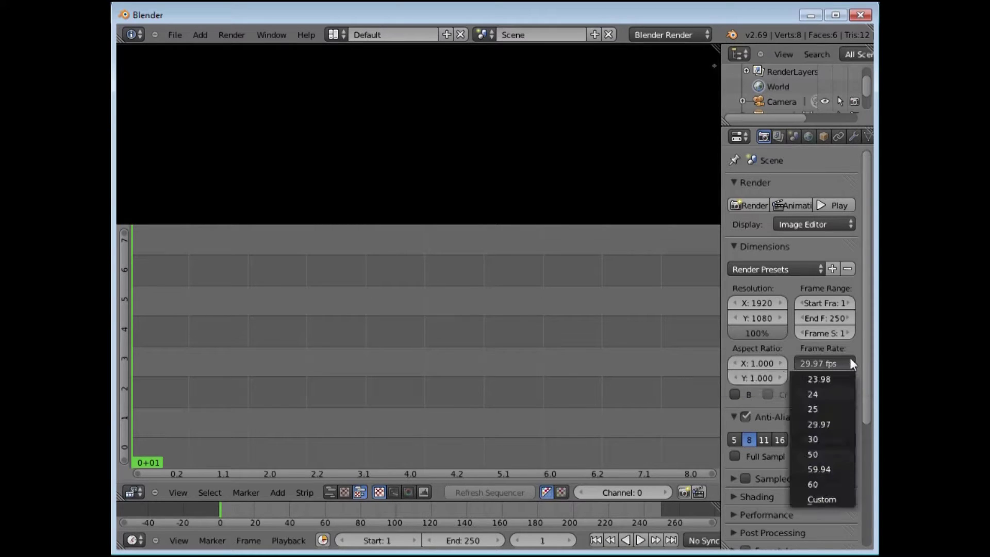
pyautogui.click(823, 394)
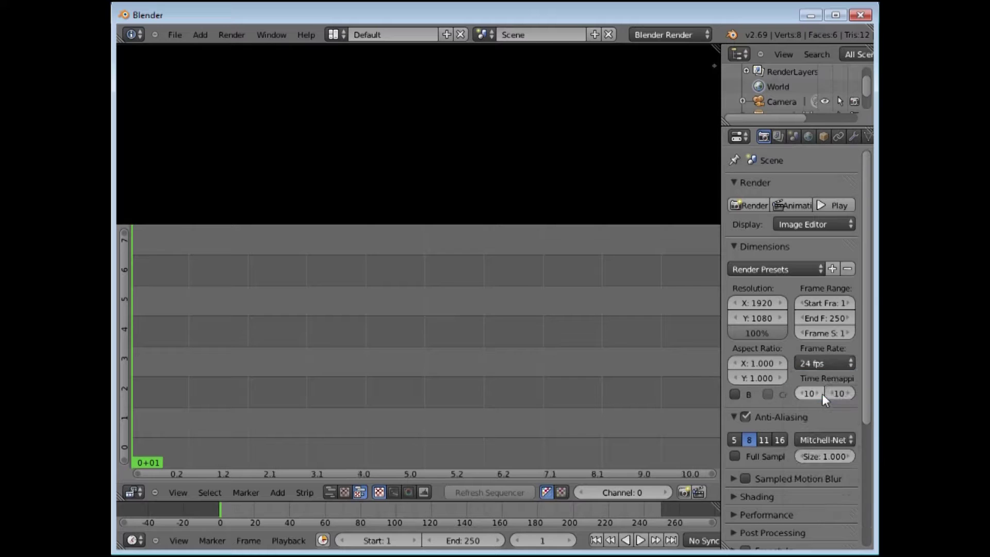
pyautogui.click(849, 363)
pyautogui.click(828, 423)
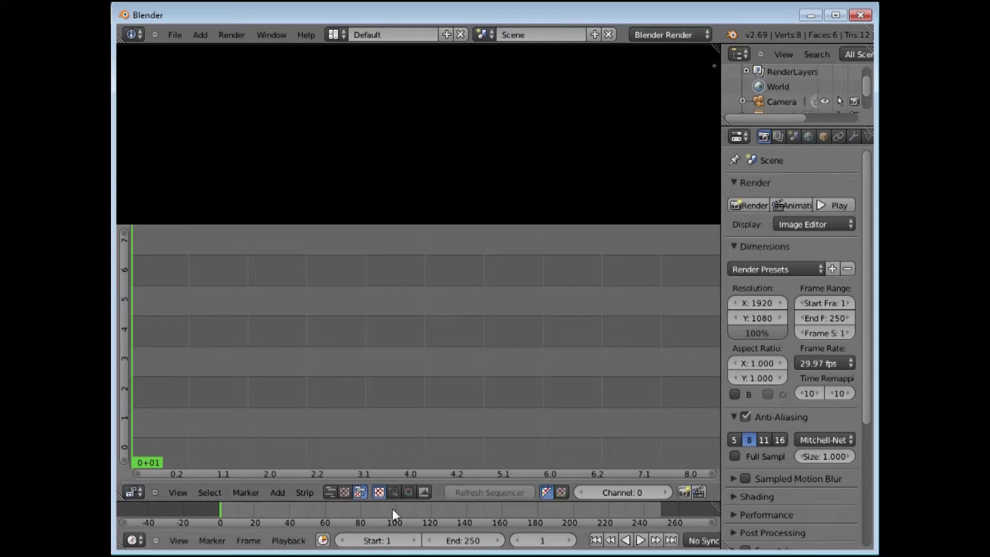
# - Add 123.mp4 from G:\christmas Mondongo\mondongochristmas as movie and sound strips
pyautogui.click(280, 490)
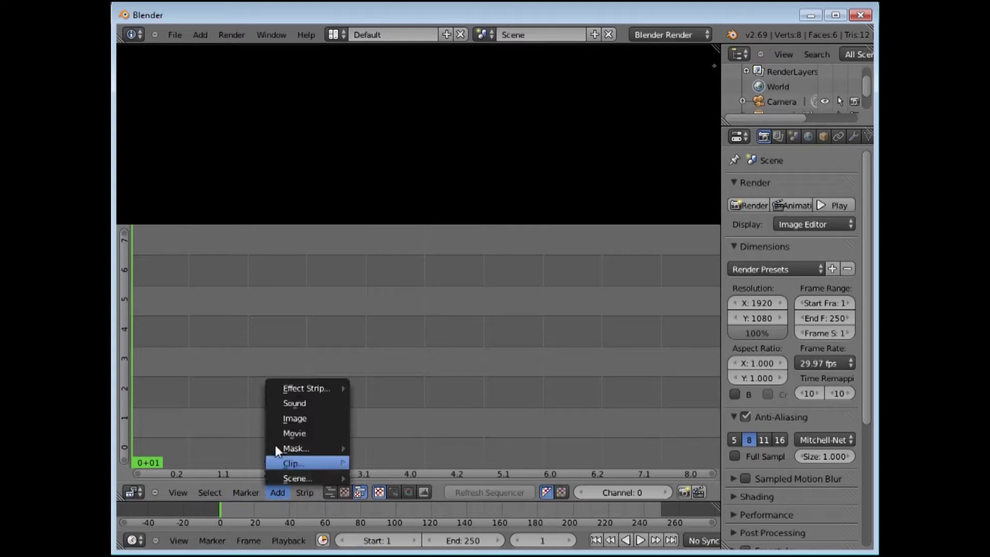
pyautogui.click(292, 434)
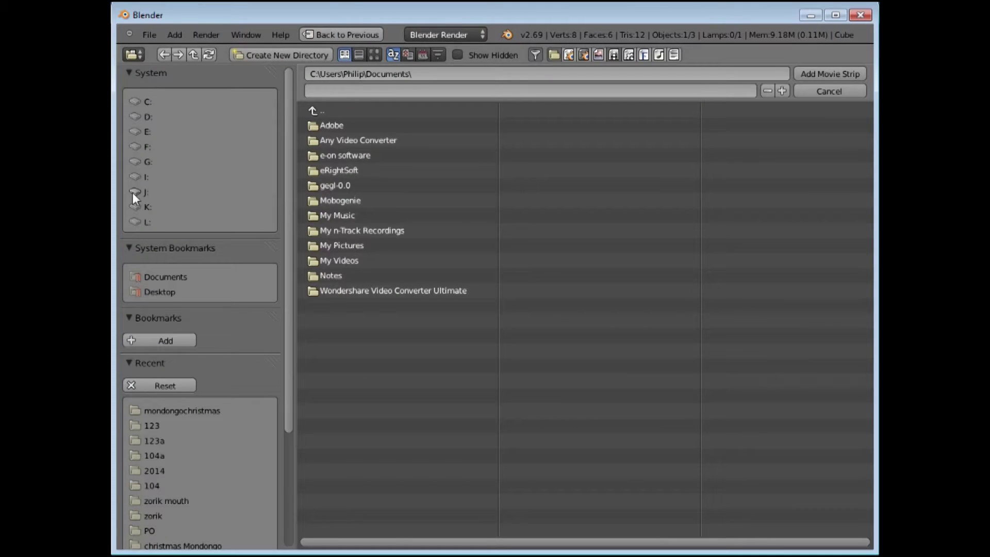
pyautogui.click(141, 162)
pyautogui.click(350, 151)
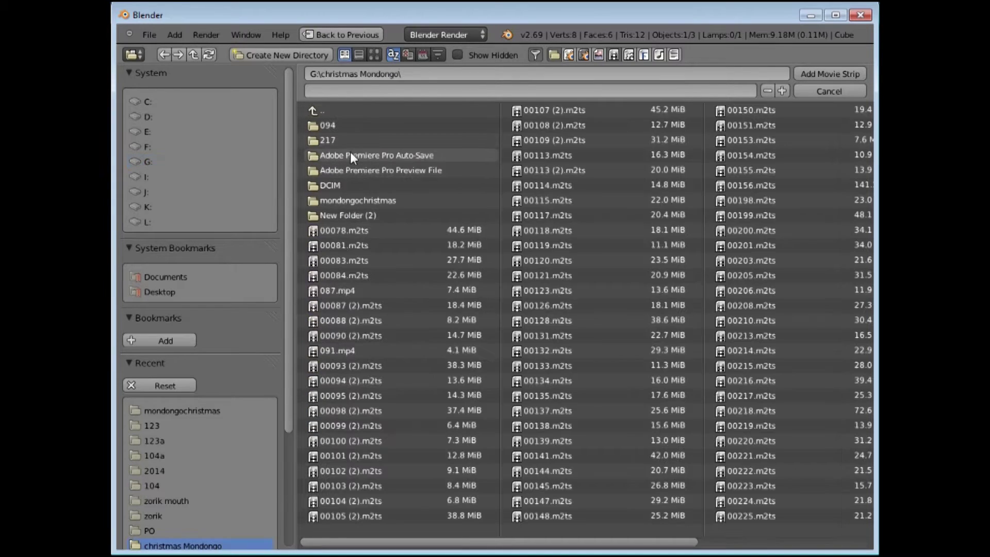
pyautogui.click(330, 201)
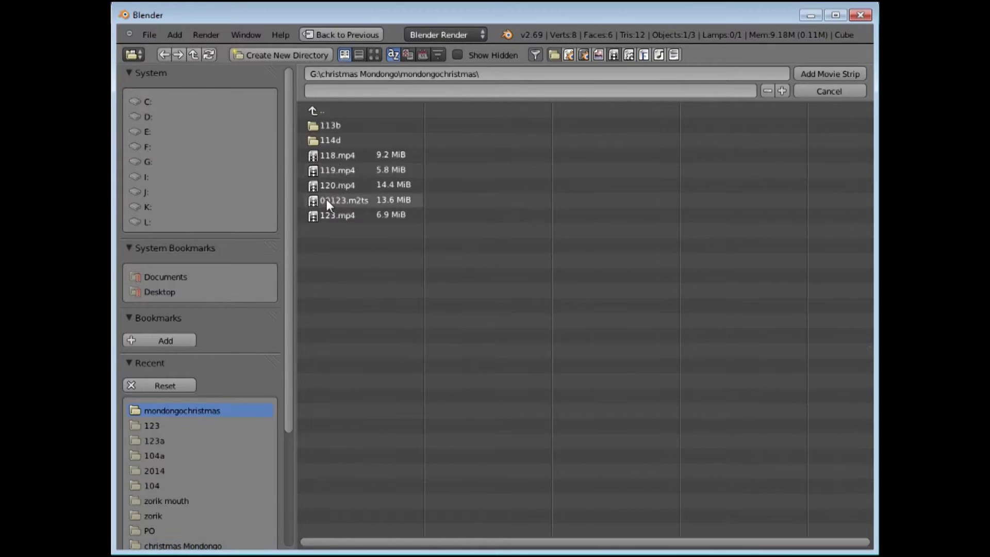
pyautogui.click(333, 214)
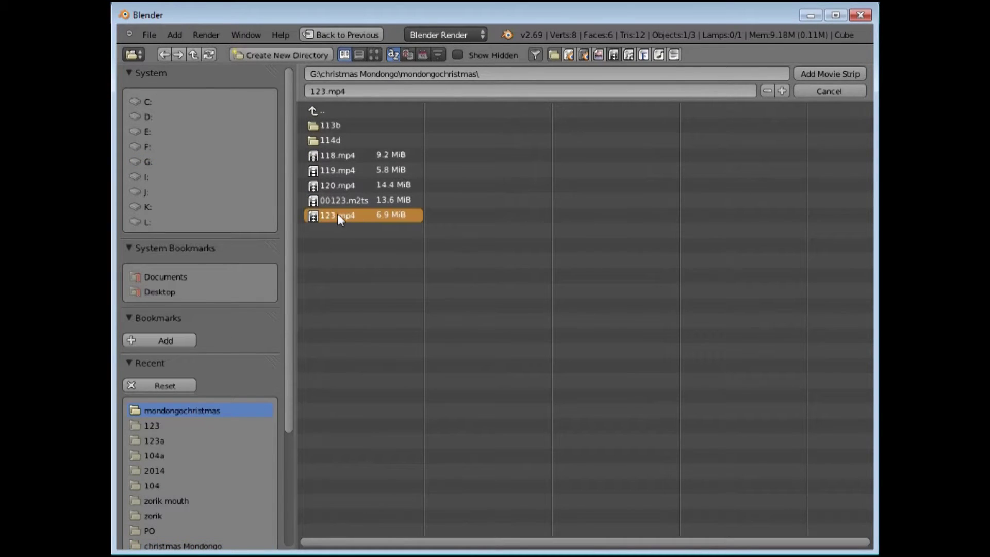
pyautogui.doubleClick(337, 214)
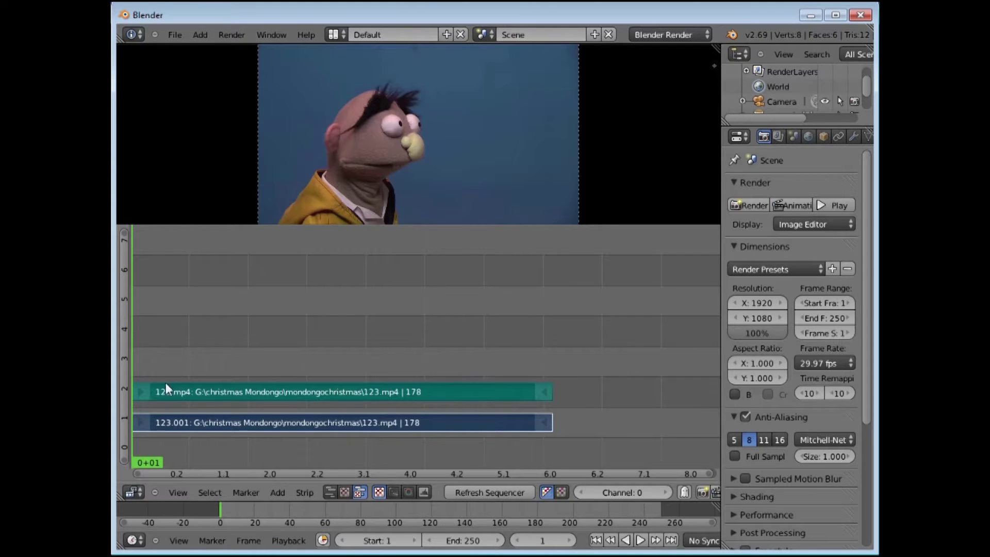
# - Inspect the 123.mp4 sound and 123.001 movie strips in the N properties sidebar
pyautogui.rightClick(221, 390)
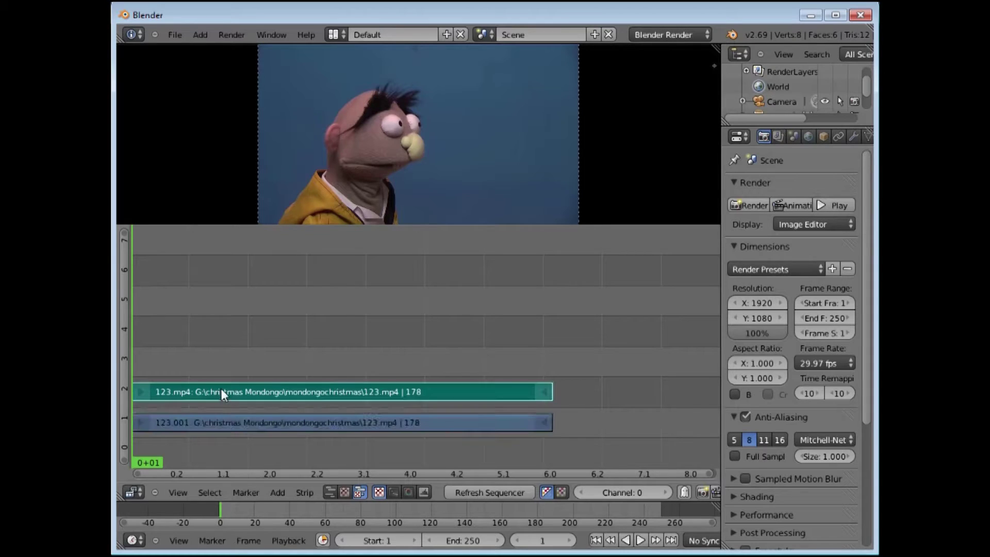
pyautogui.rightClick(233, 423)
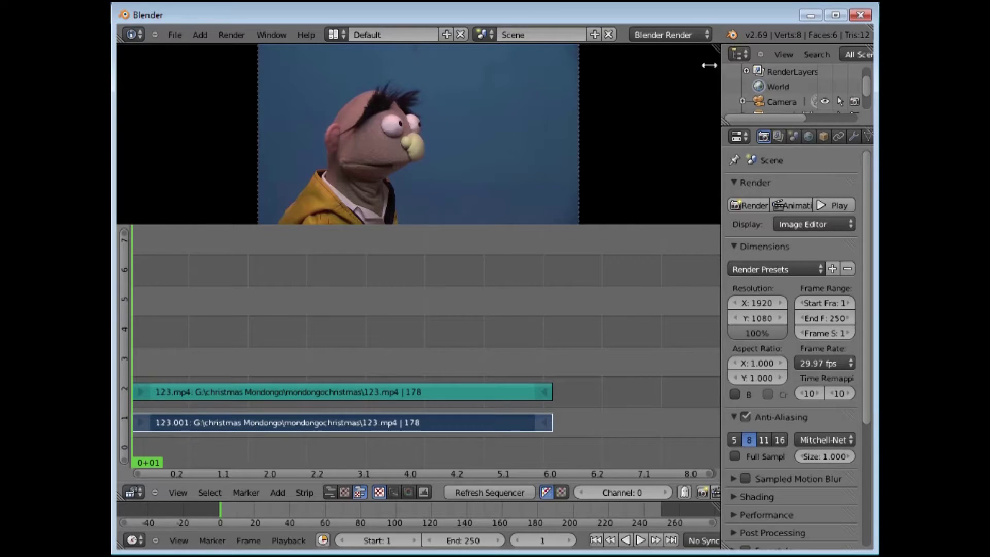
pyautogui.moveTo(721, 61)
pyautogui.mouseDown()
pyautogui.moveTo(698, 62)
pyautogui.moveTo(722, 67)
pyautogui.mouseUp()
pyautogui.press('n')
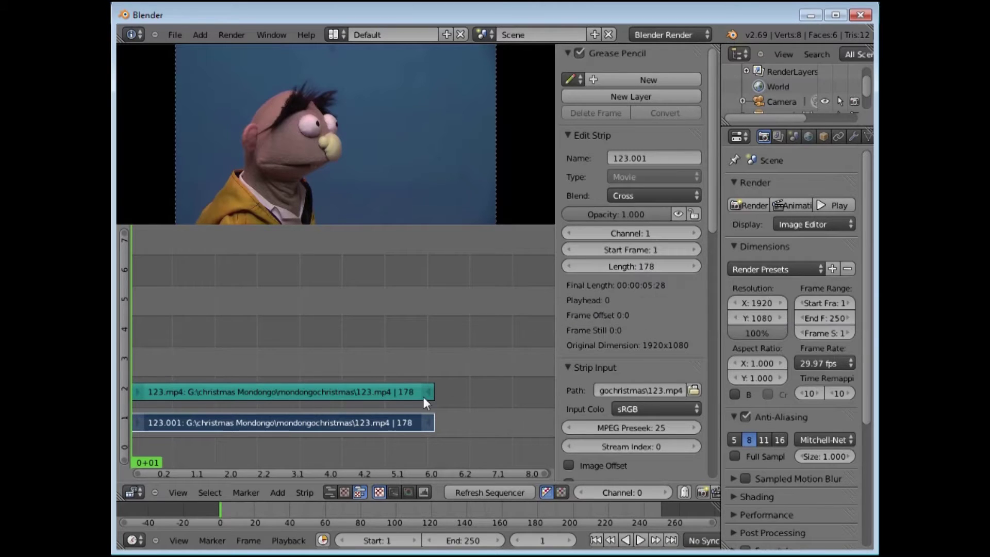
pyautogui.rightClick(395, 392)
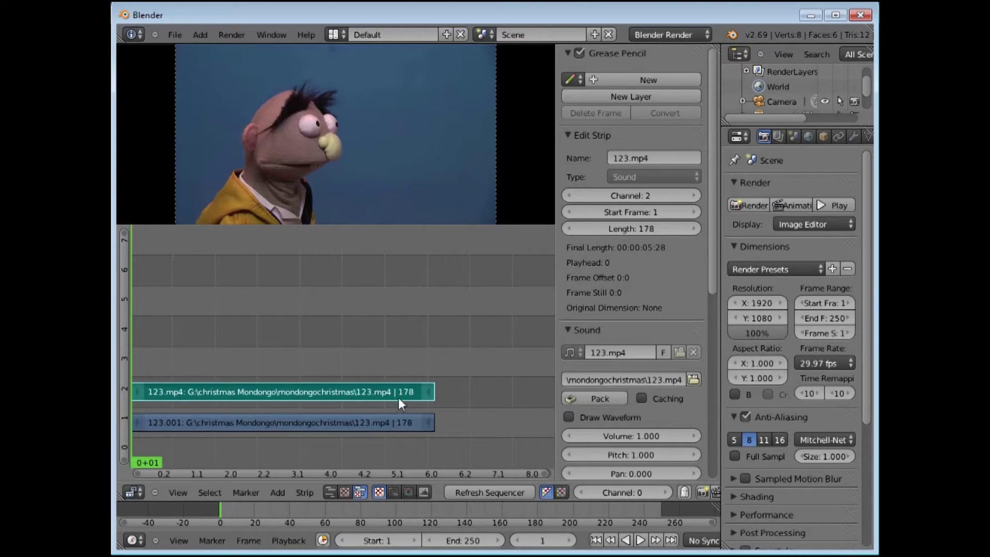
pyautogui.click(398, 436)
pyautogui.rightClick(389, 424)
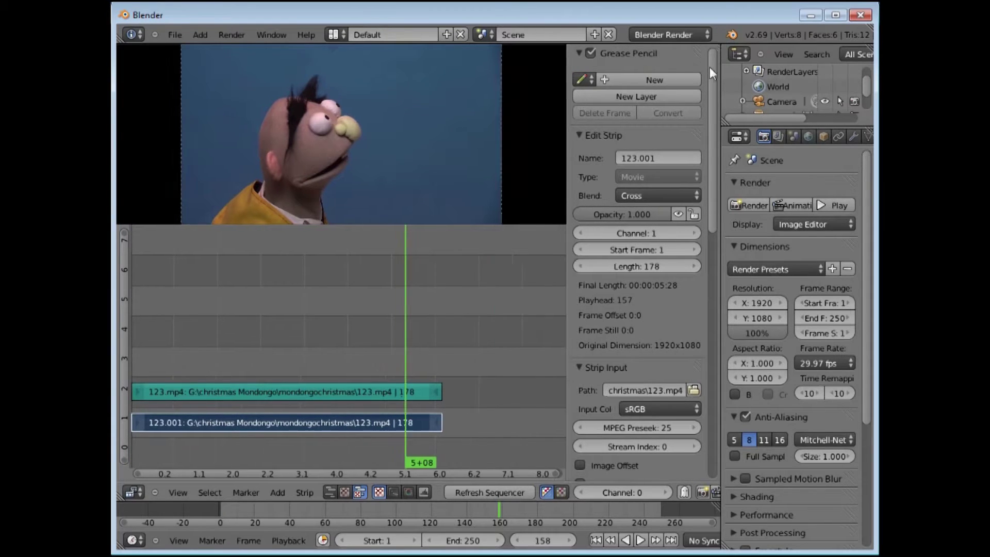
pyautogui.press('n')
# - Erase the 123.mp4 sound strip, then select the 123.001 movie strip
pyautogui.rightClick(394, 391)
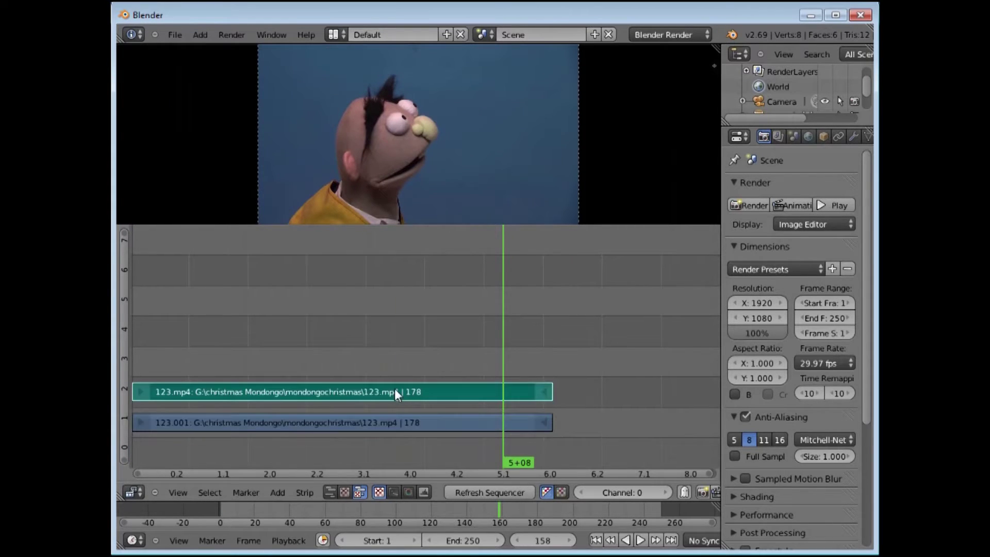
pyautogui.press('x')
pyautogui.click(363, 391)
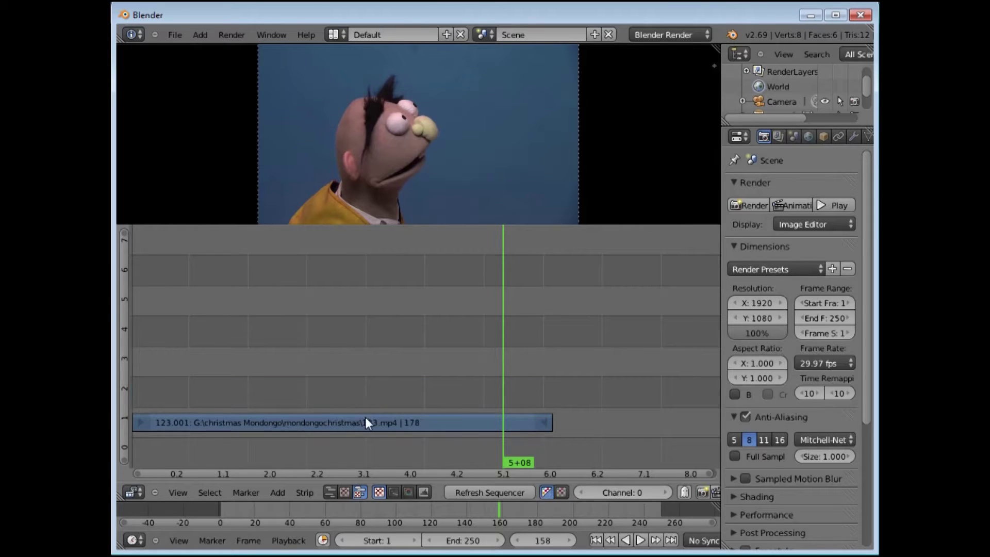
pyautogui.rightClick(365, 418)
# - Erase the 123.001 movie strip and set the frame rate to 24 fps
pyautogui.press('x')
pyautogui.click(365, 419)
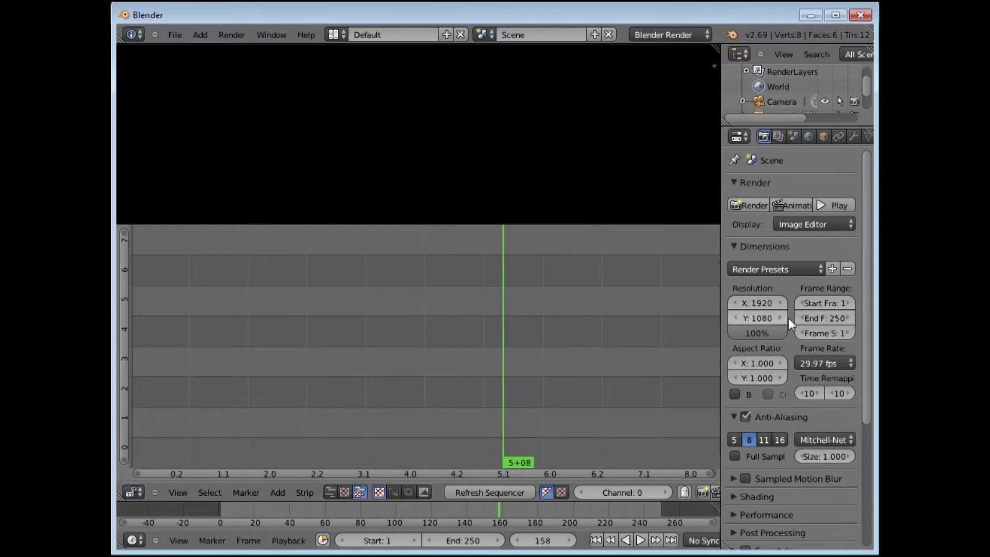
pyautogui.click(850, 363)
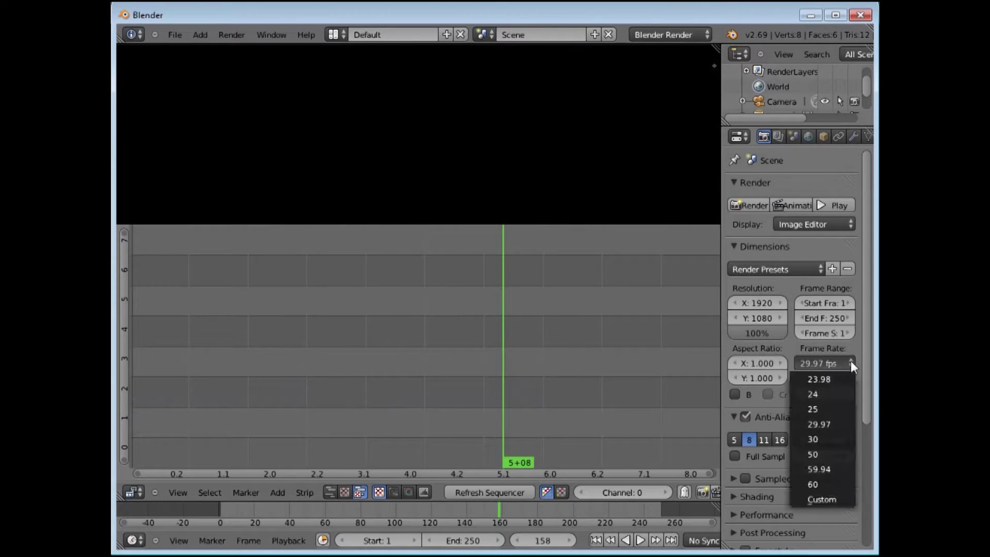
pyautogui.click(816, 394)
# - Re-add 123.mp4 as movie and sound strips and view its strip properties
pyautogui.click(277, 493)
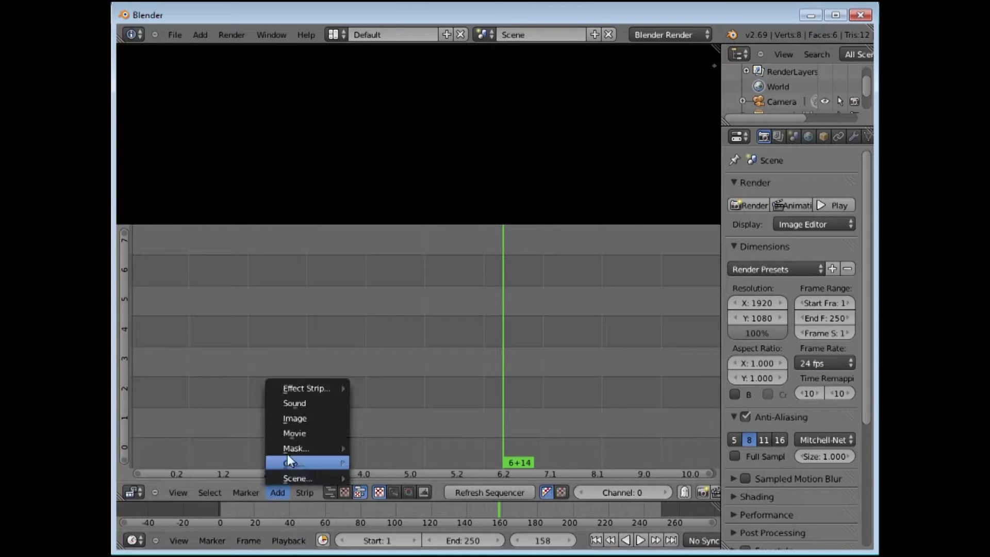
pyautogui.click(287, 434)
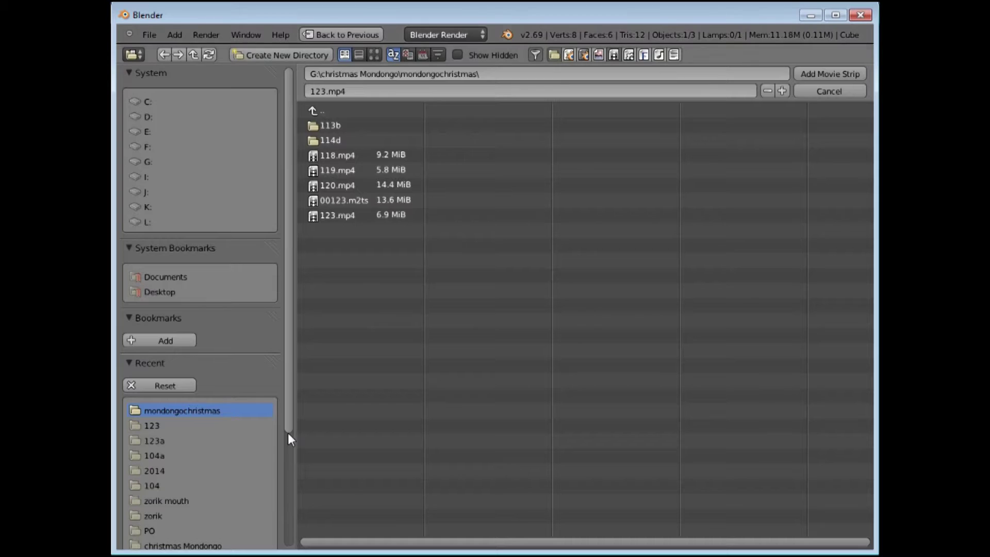
pyautogui.click(332, 215)
pyautogui.click(806, 74)
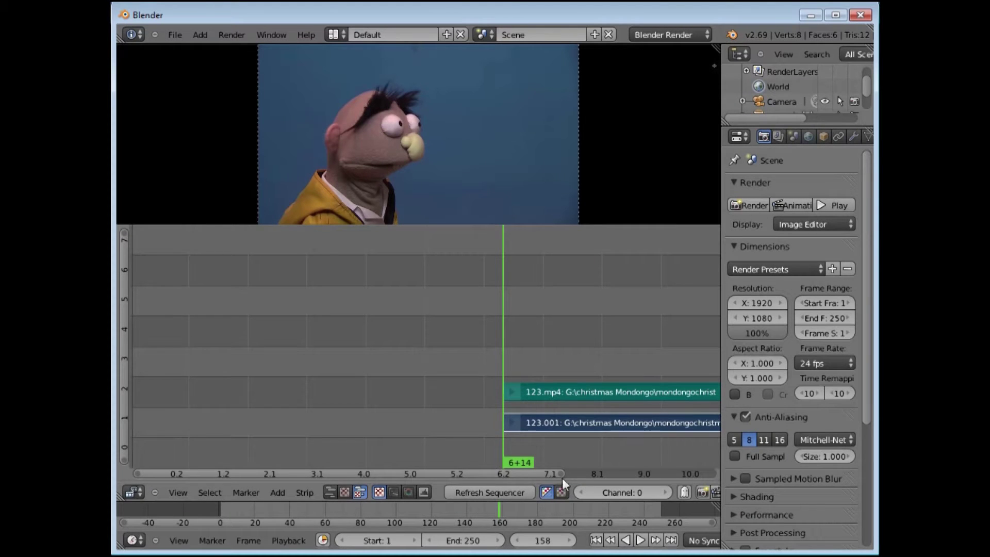
pyautogui.moveTo(560, 474); pyautogui.dragTo(822, 462)
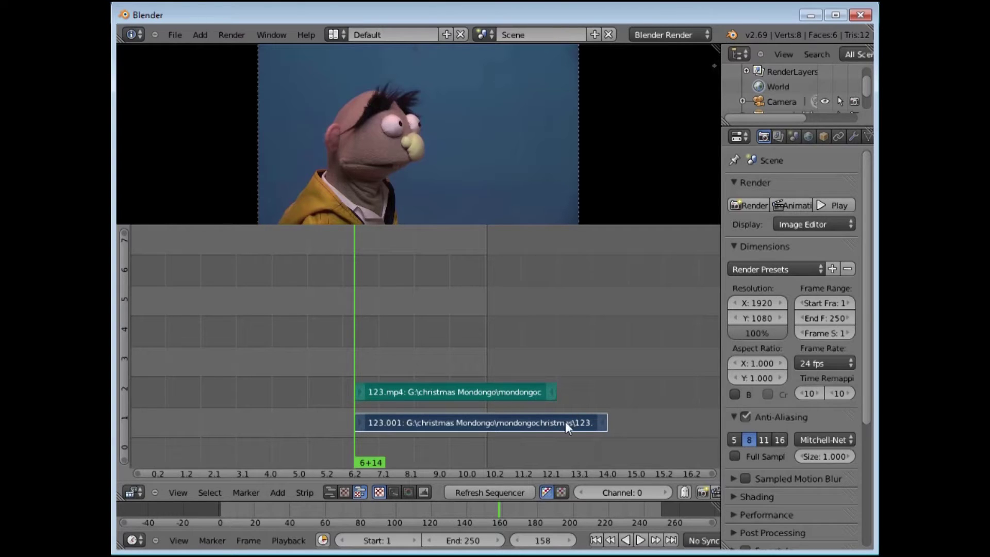
pyautogui.click(714, 66)
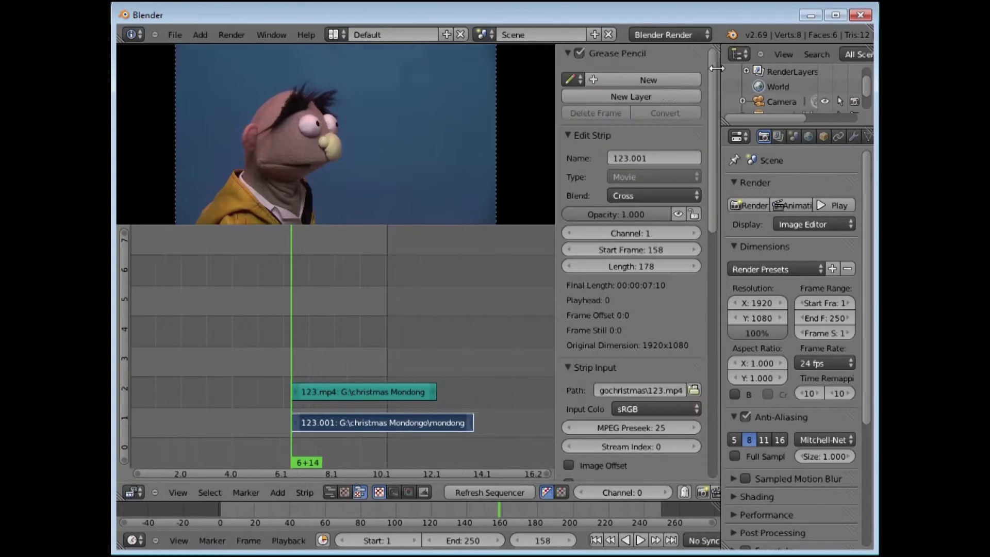
pyautogui.click(429, 425)
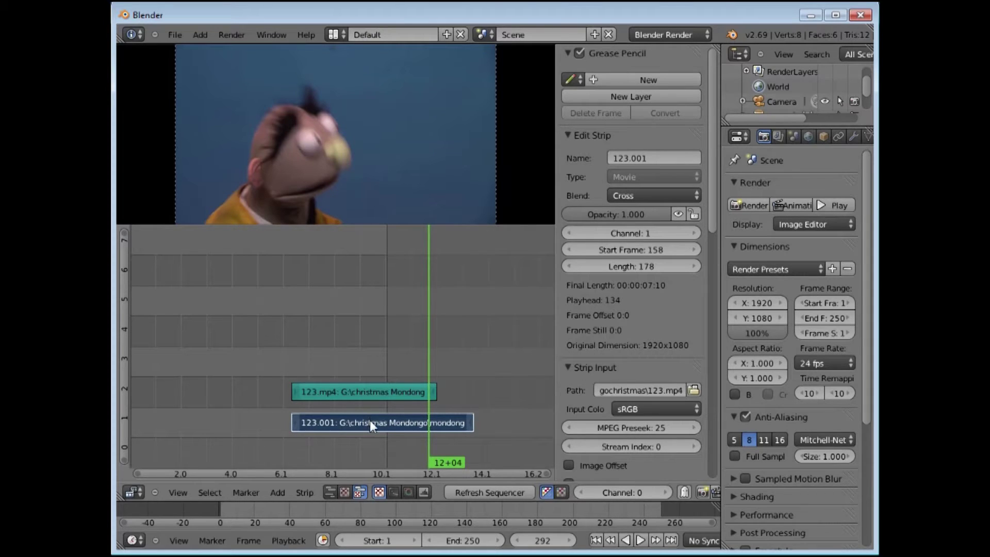
# - Erase the 123.001 movie strip and select the remaining 123.mp4 sound strip
pyautogui.click(363, 388)
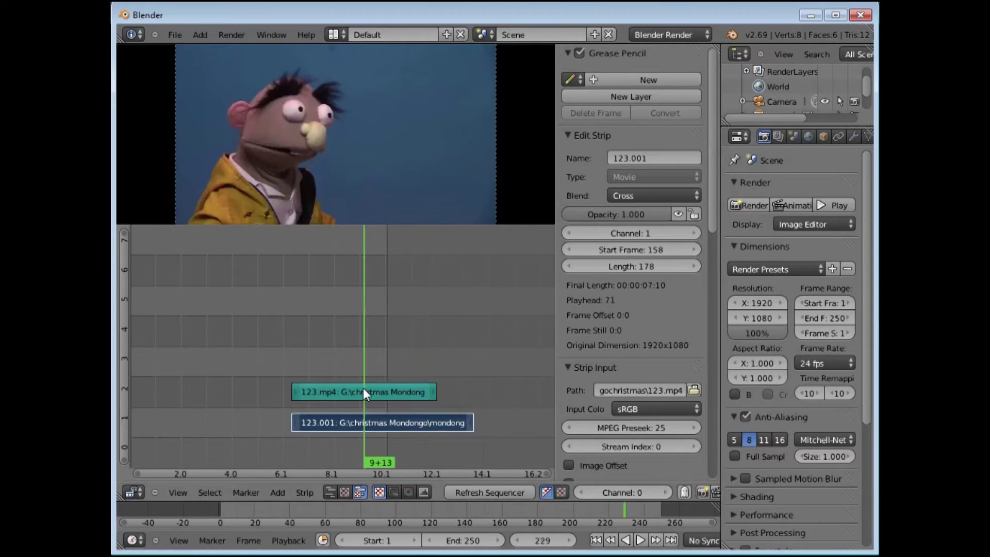
pyautogui.press('x')
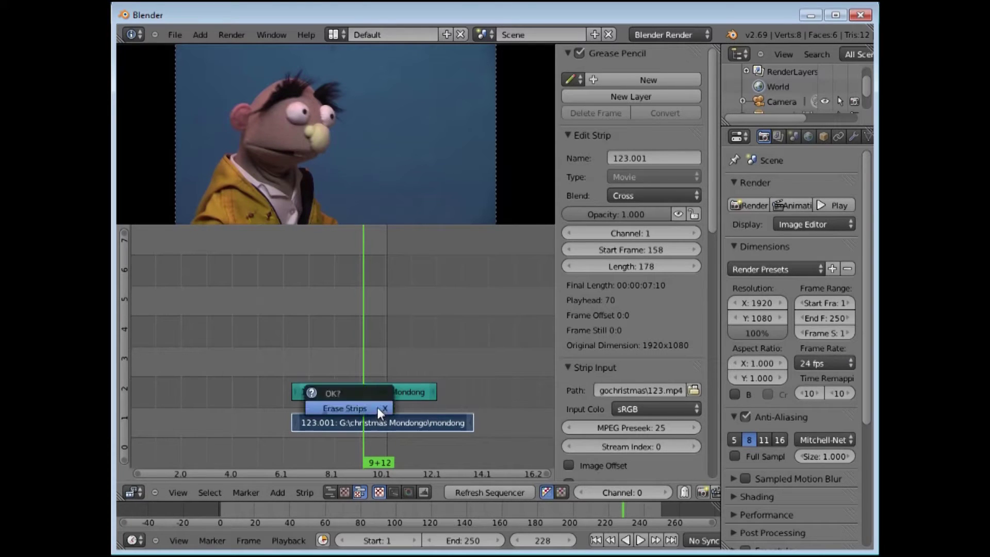
pyautogui.click(363, 407)
pyautogui.rightClick(363, 392)
# - Erase the 123.mp4 sound strip, set 29.97 fps, and start adding a movie strip
pyautogui.press('x')
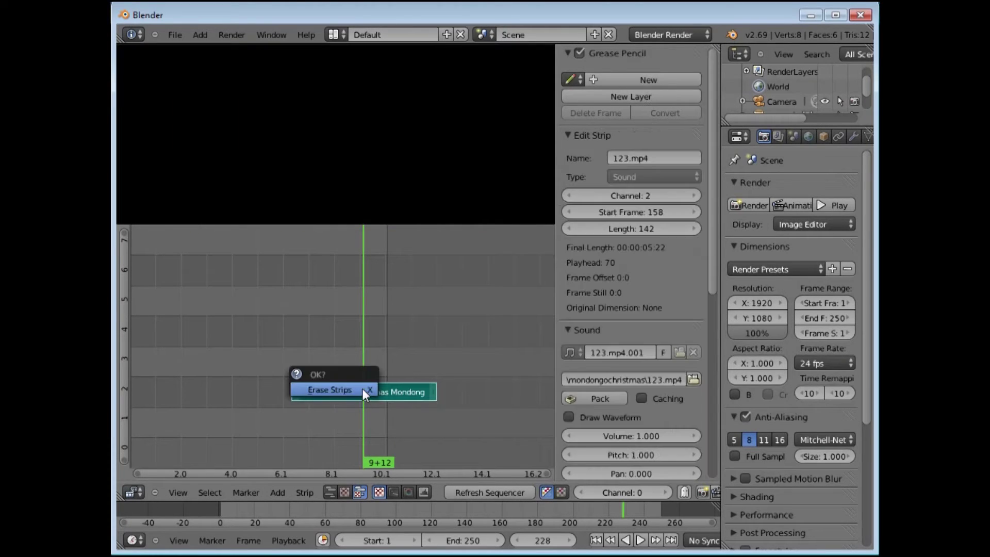
pyautogui.click(354, 390)
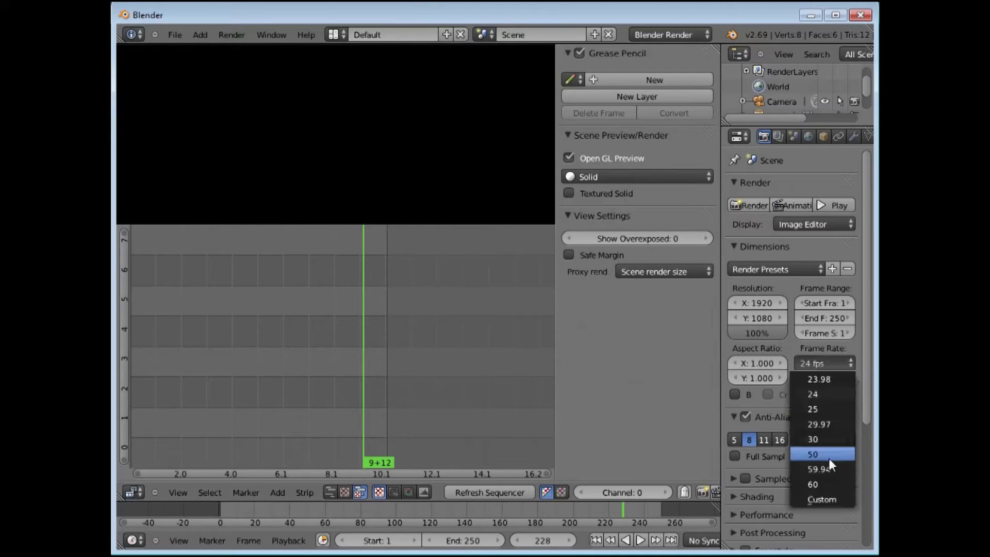
pyautogui.click(823, 422)
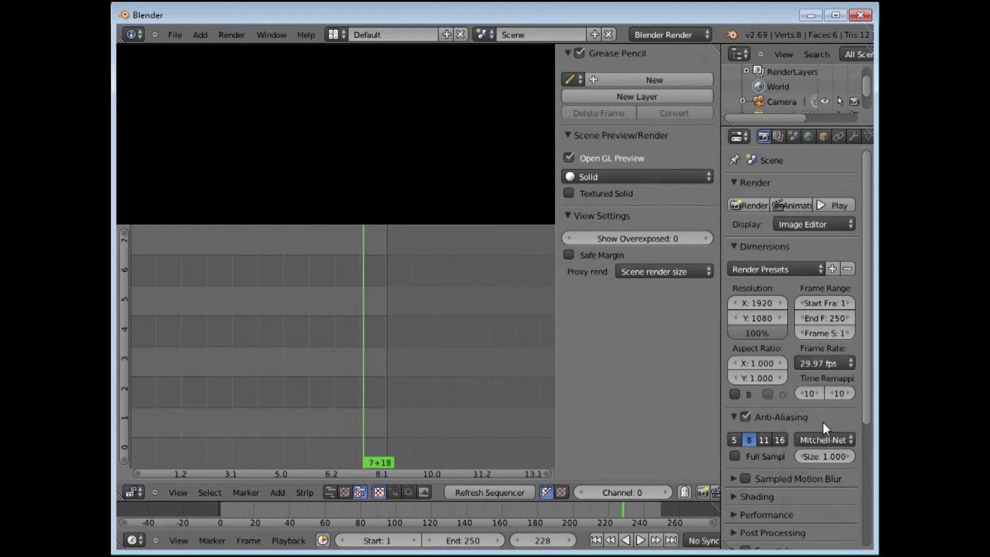
pyautogui.click(275, 491)
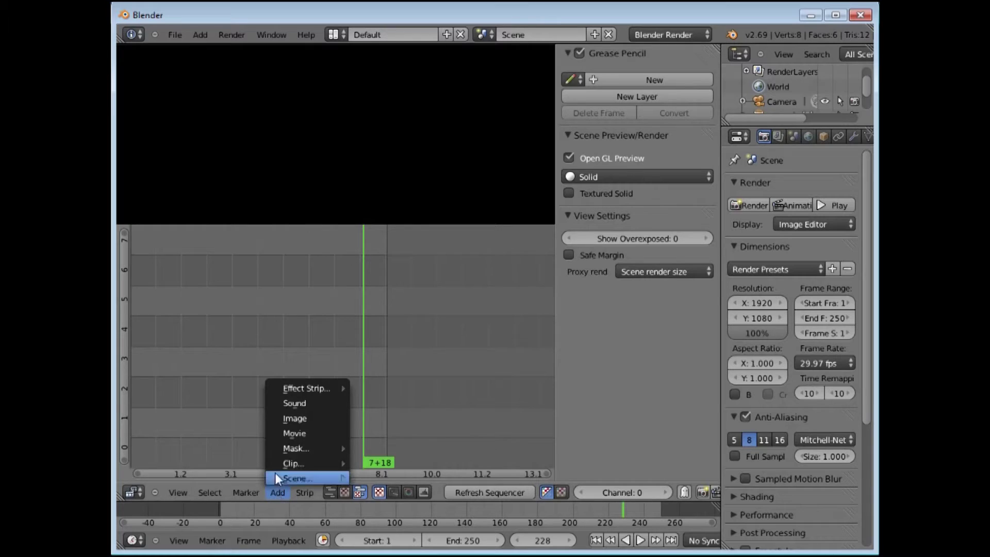
pyautogui.click(292, 435)
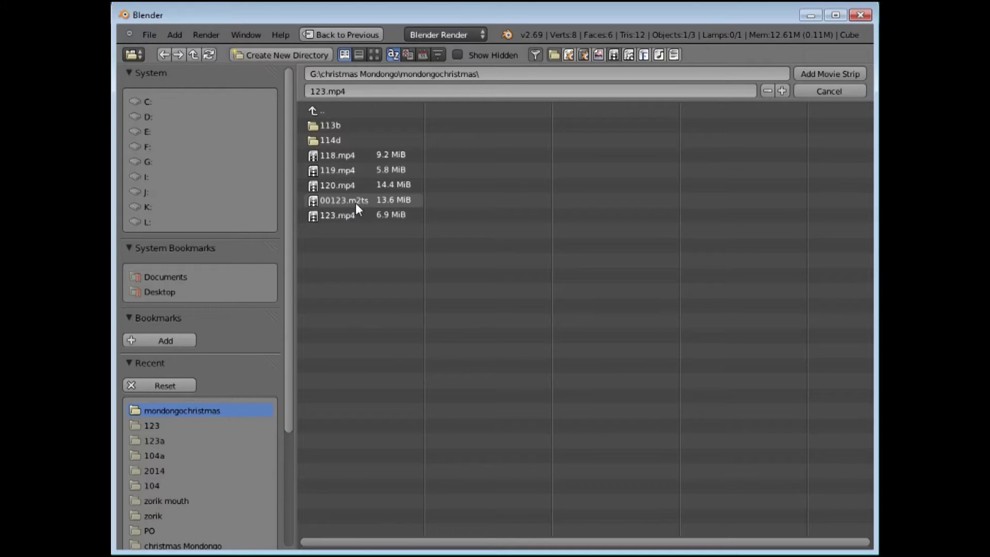
# - Add 00123.m2ts as sound and movie strips at frame 228 and select the sound strip
pyautogui.click(328, 206)
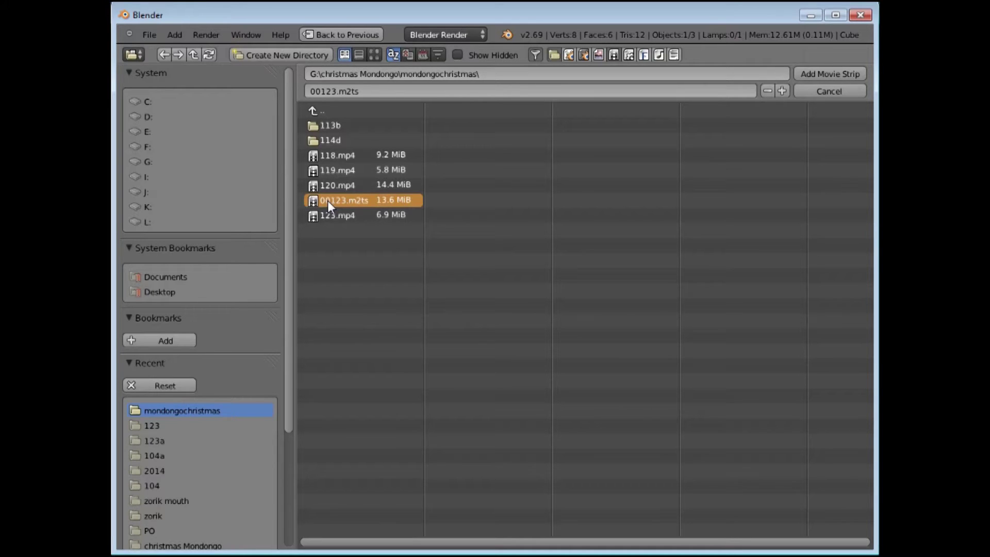
pyautogui.doubleClick(328, 205)
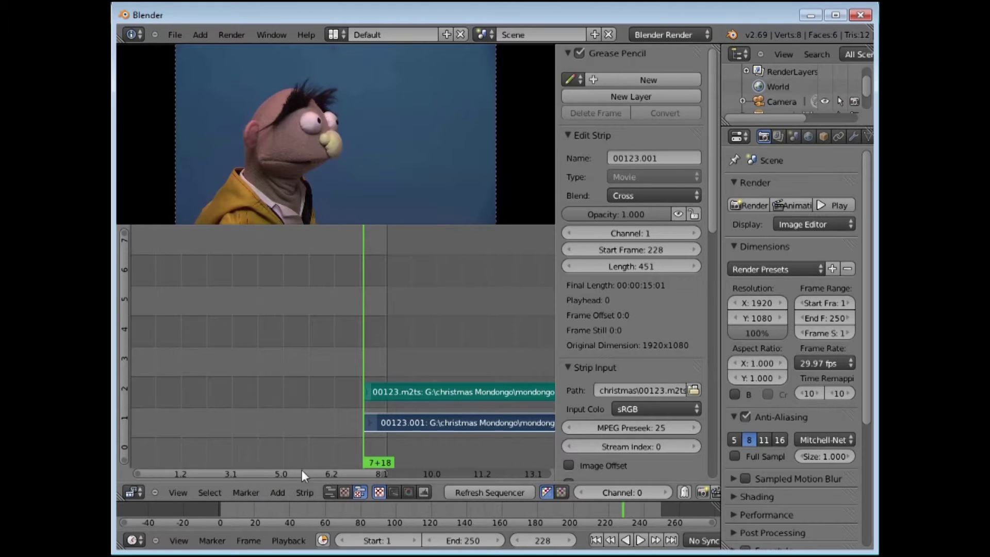
pyautogui.scroll(-5, 384, 474)
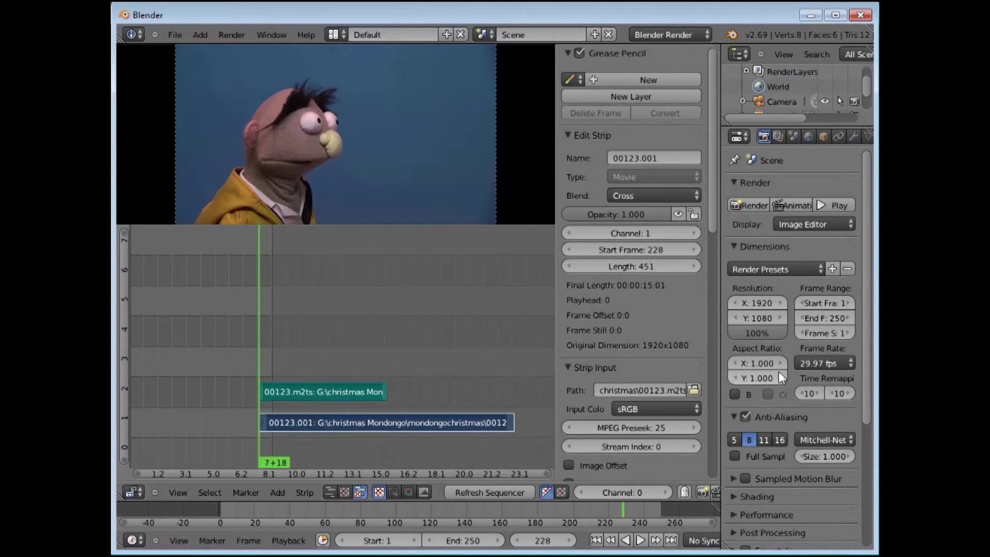
pyautogui.rightClick(348, 389)
# - Erase both 00123 strips and set the frame rate back to 24 fps
pyautogui.press('x')
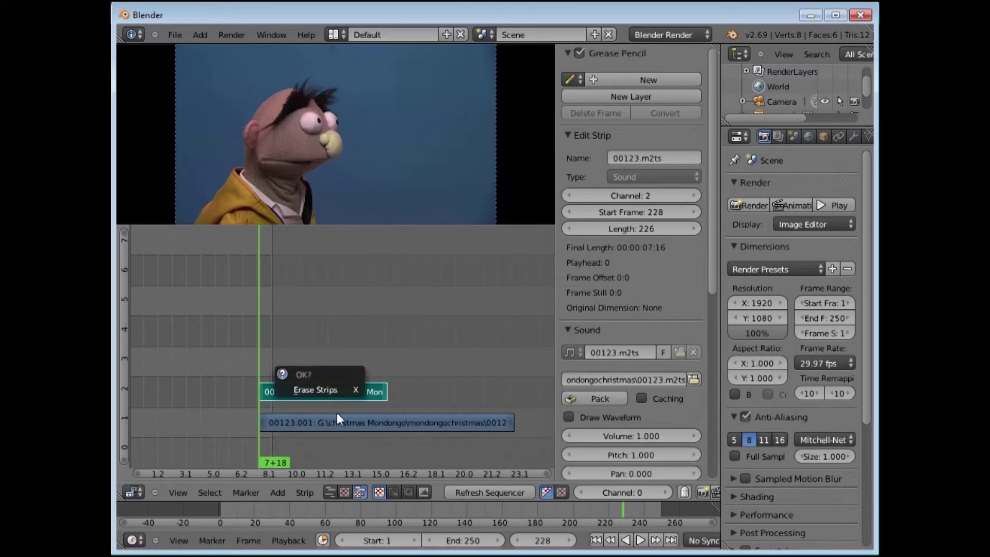
pyautogui.click(326, 388)
pyautogui.press('x')
pyautogui.click(325, 419)
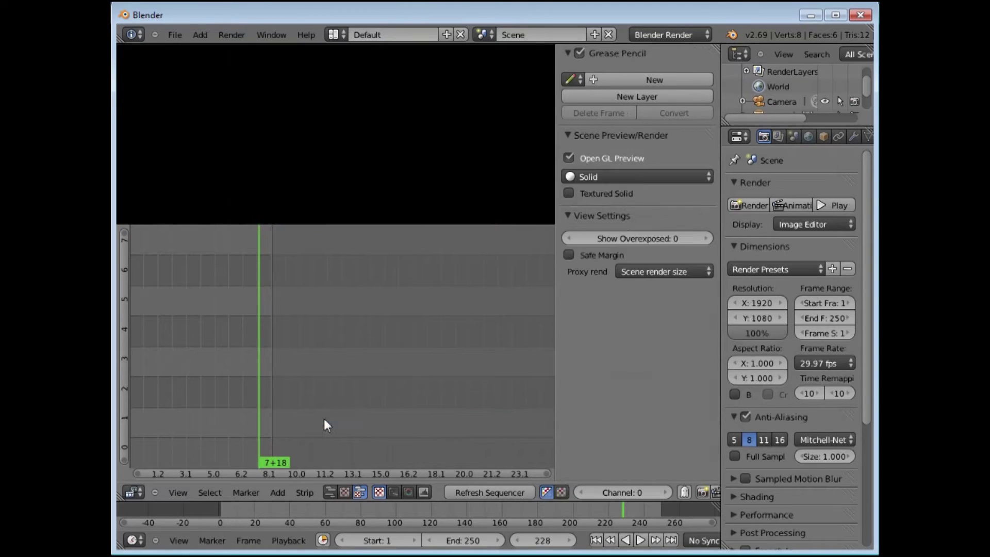
pyautogui.click(848, 363)
pyautogui.click(809, 393)
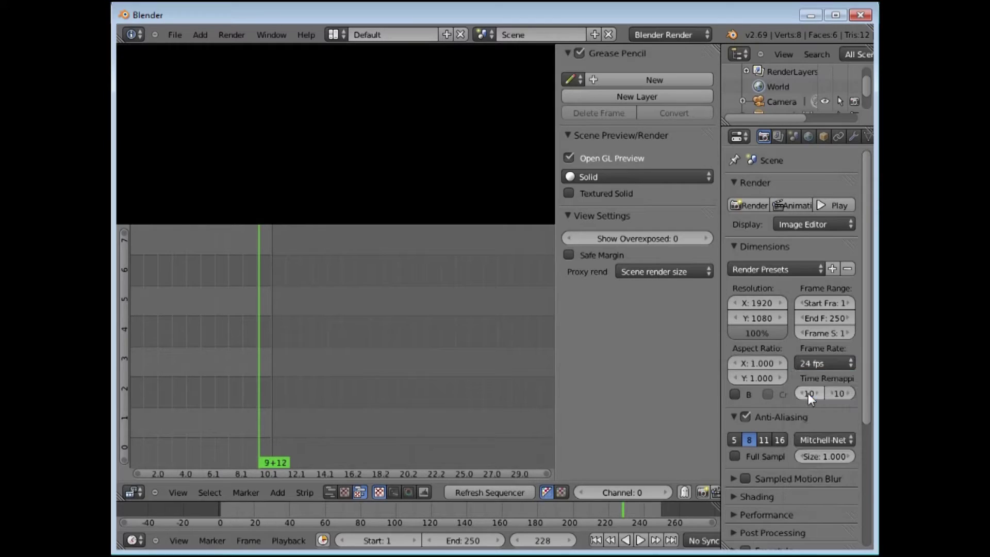
# - Add 00123.m2ts to the sequencer again as movie and sound strips
pyautogui.click(276, 492)
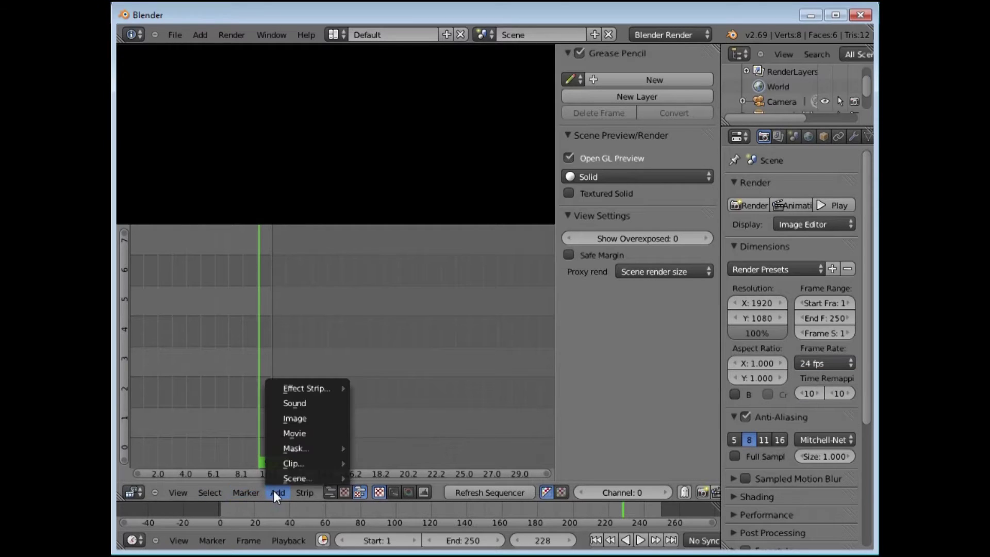
pyautogui.click(299, 432)
pyautogui.click(355, 200)
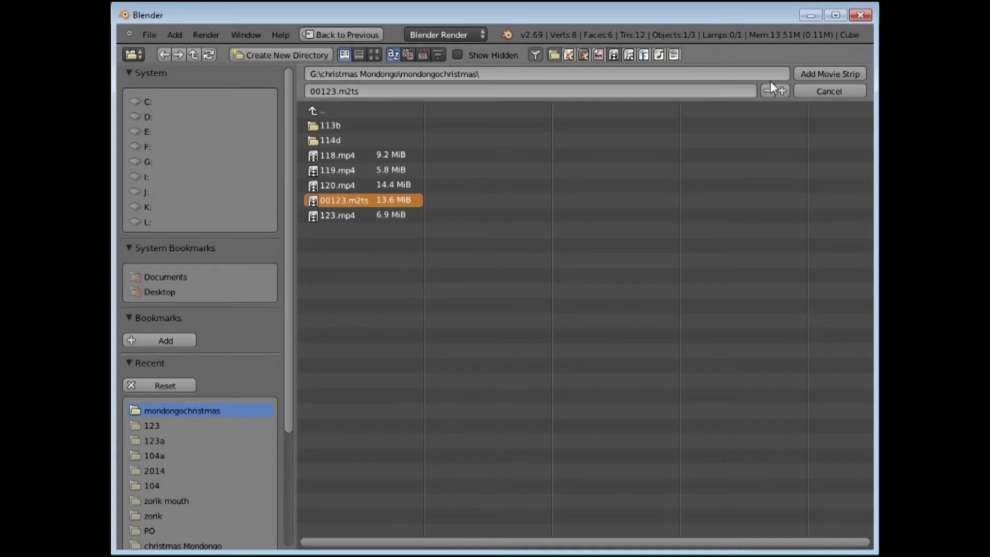
pyautogui.press('Return')
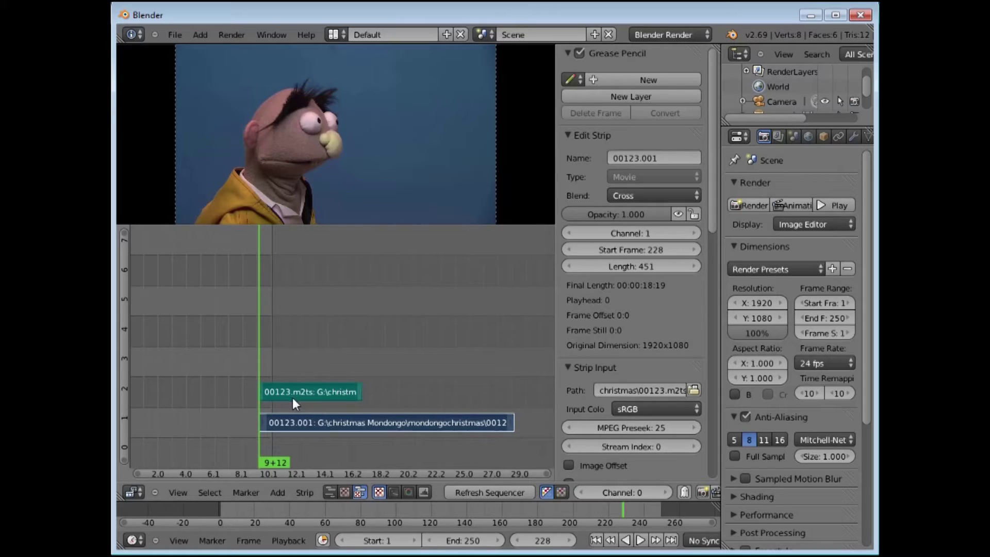
# - Set the frame rate to 29.97 fps and erase both 00123 strips
pyautogui.click(848, 362)
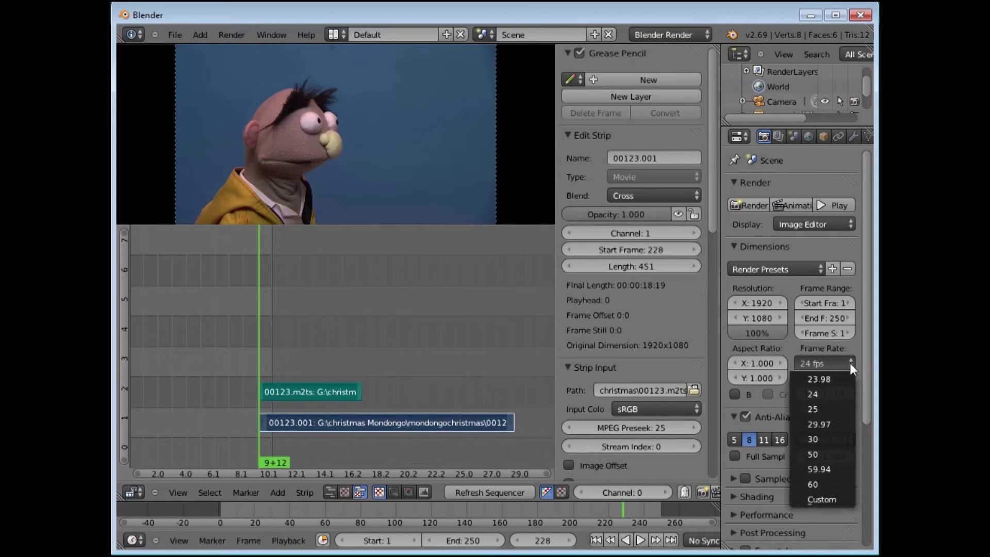
pyautogui.click(831, 423)
pyautogui.click(370, 391)
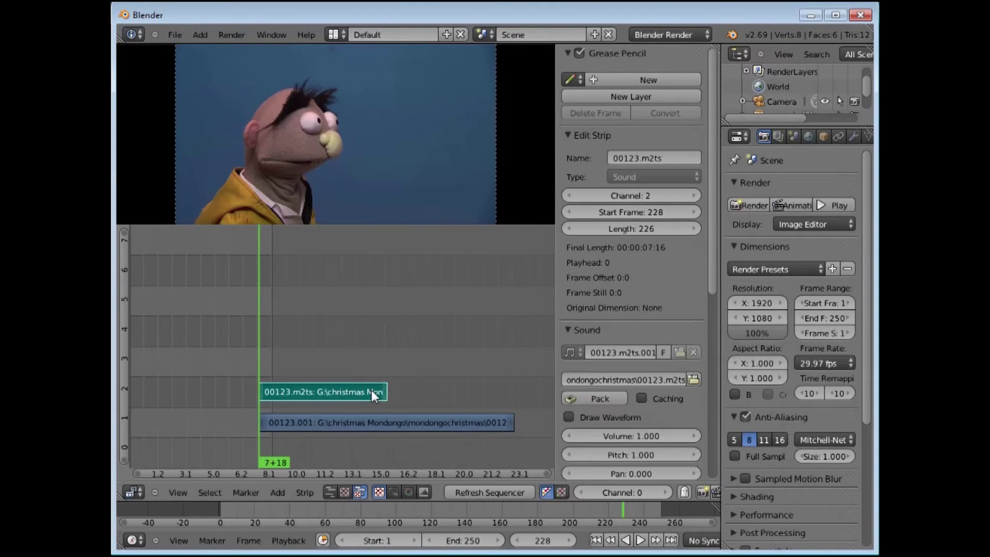
pyautogui.press('x')
pyautogui.click(332, 391)
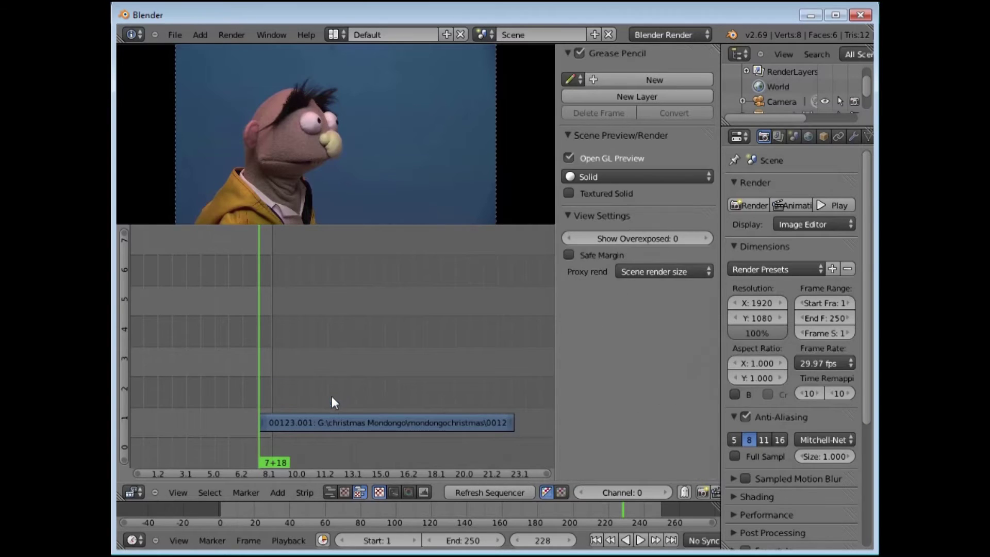
pyautogui.rightClick(334, 417)
pyautogui.press('x')
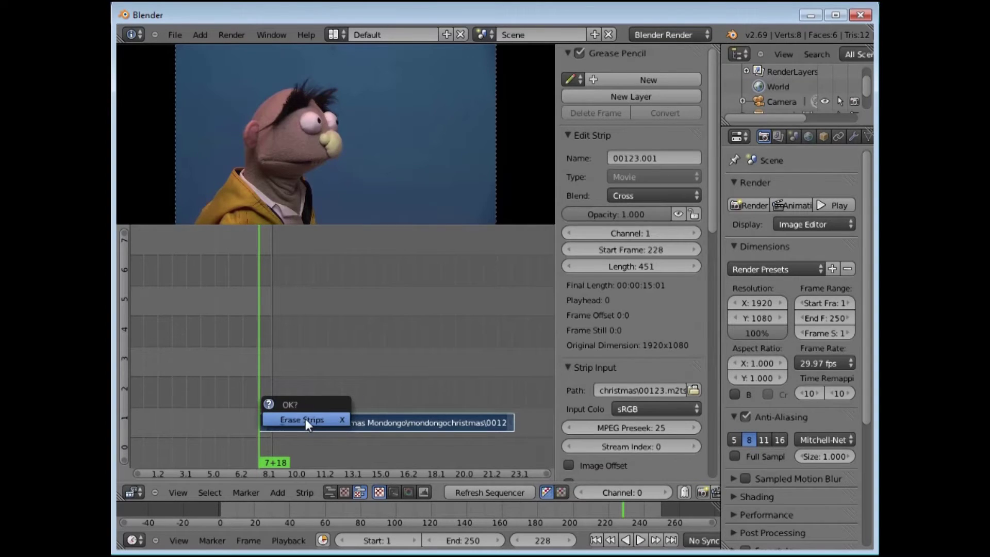
pyautogui.click(304, 420)
# - Re-add 00123.m2ts as strips and widen the properties area
pyautogui.click(274, 490)
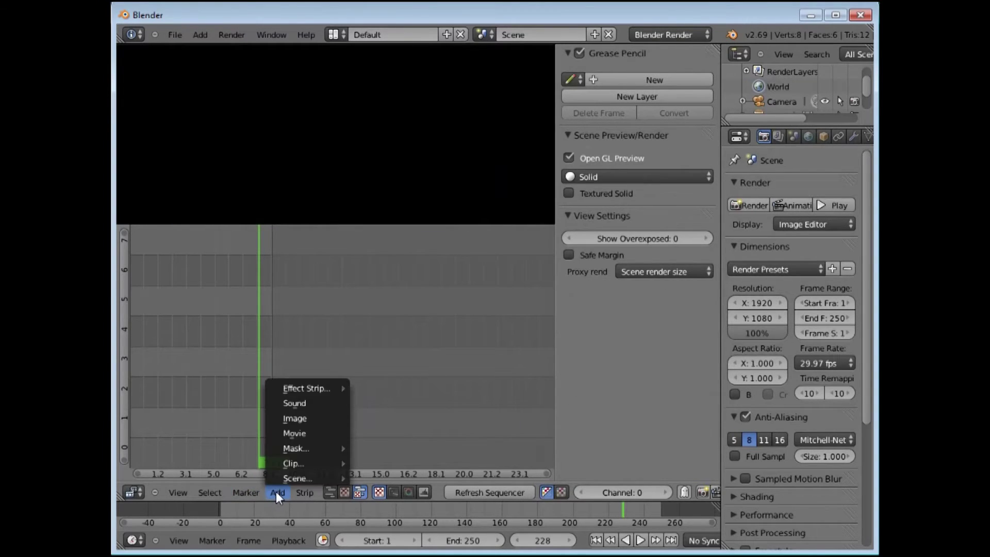
pyautogui.click(293, 432)
pyautogui.click(394, 199)
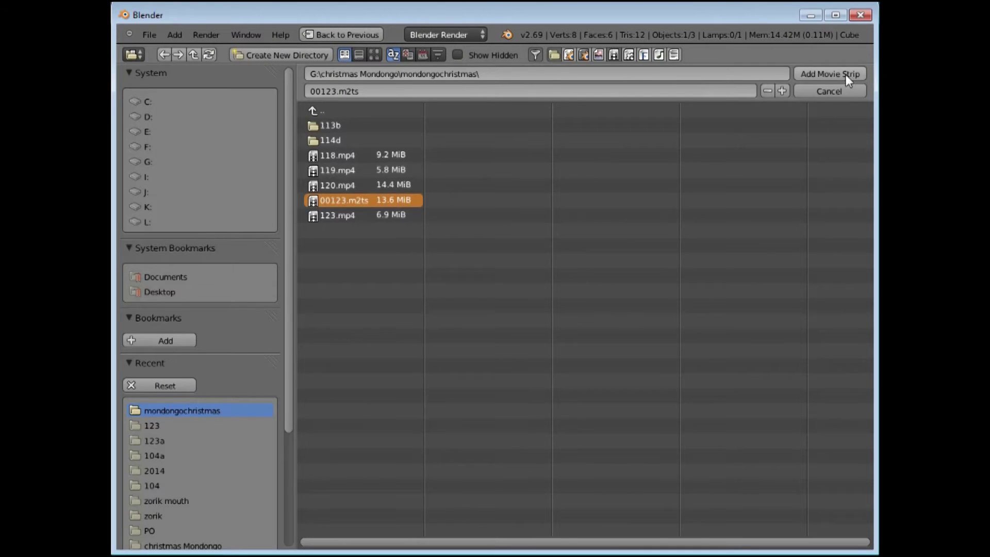
pyautogui.click(814, 77)
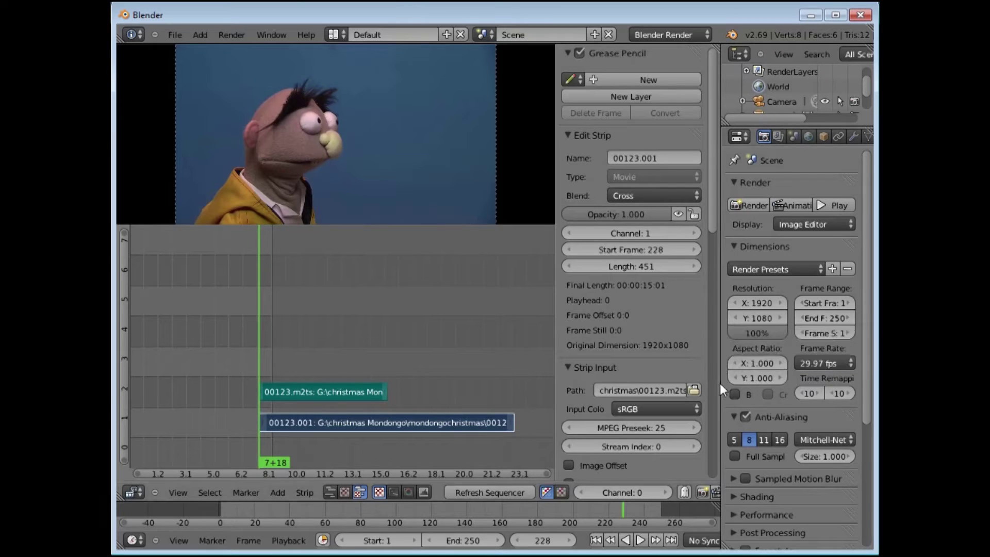
pyautogui.moveTo(720, 384); pyautogui.dragTo(685, 385)
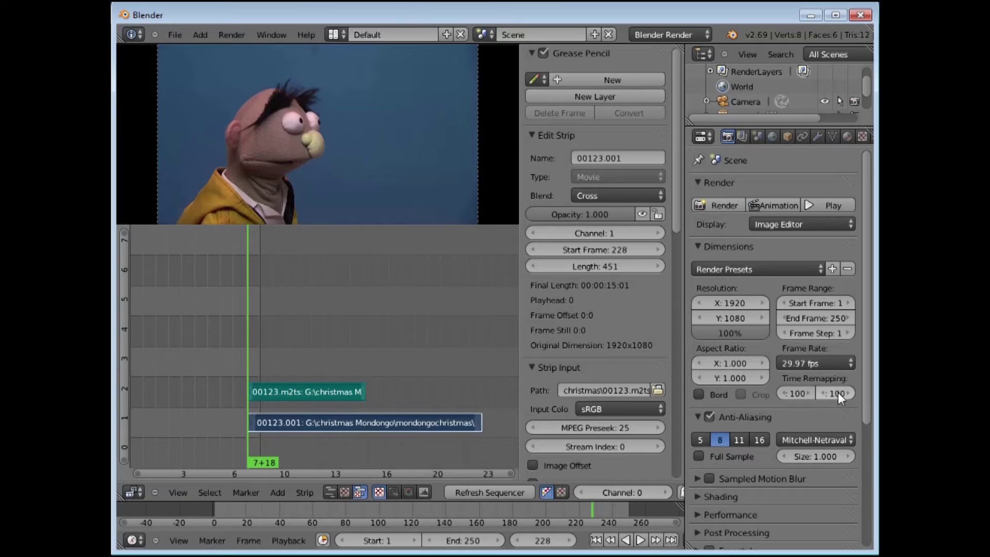
# - Change the time remapping new value from 100 to 50
pyautogui.click(851, 397)
pyautogui.write('50')
pyautogui.press('Return')
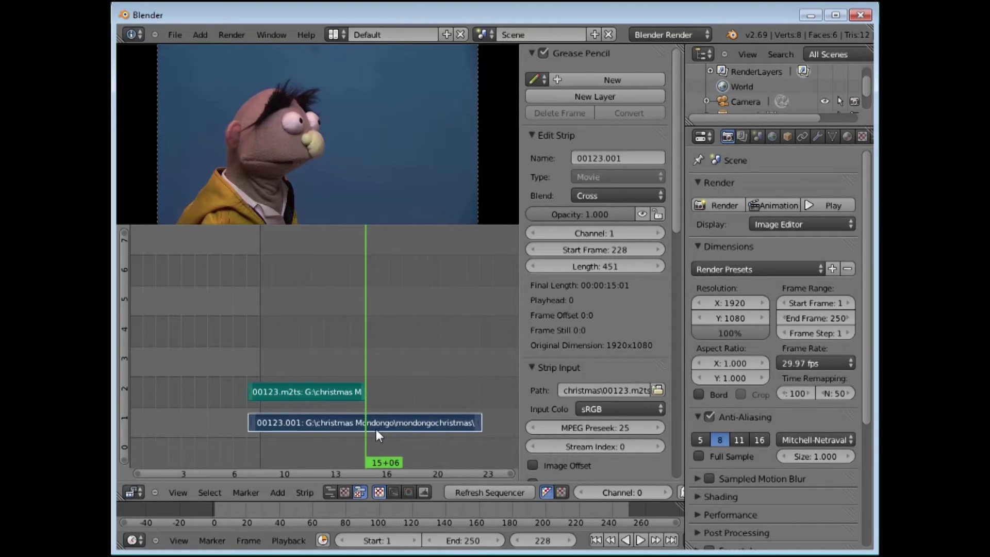
# - Compare strip lengths: 451-frame 00123.001 movie versus 226-frame 00123.m2ts sound
pyautogui.hotkey('ctrl', 'l')
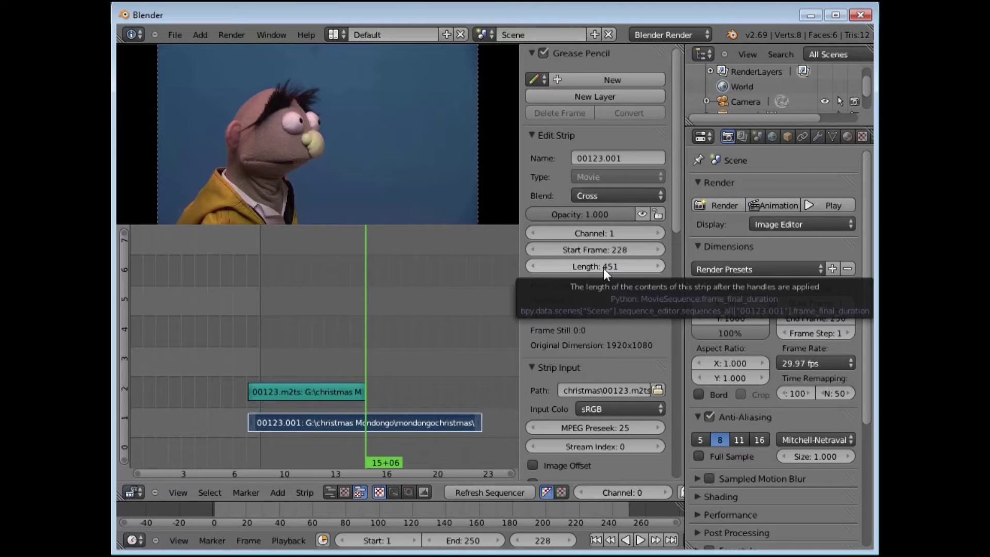
pyautogui.rightClick(323, 389)
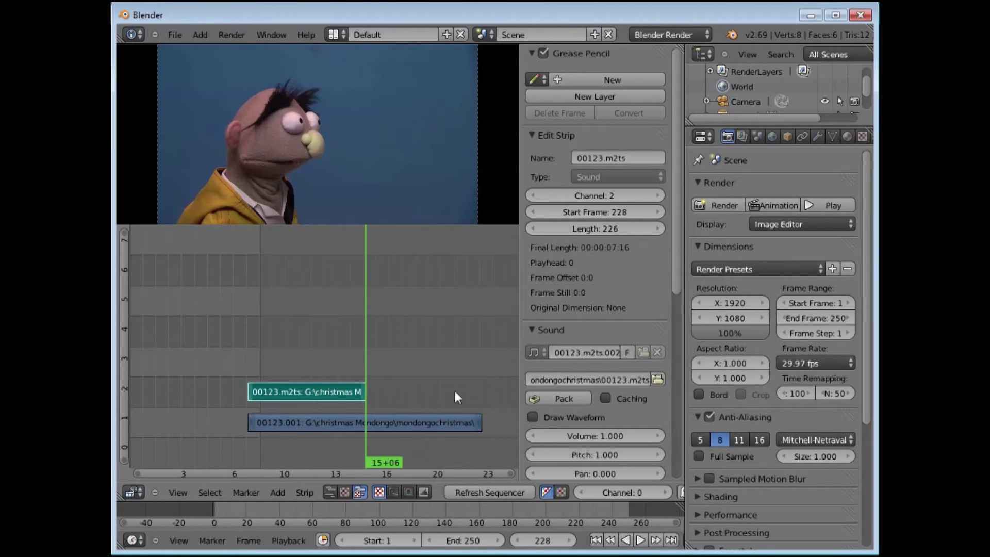
pyautogui.rightClick(417, 420)
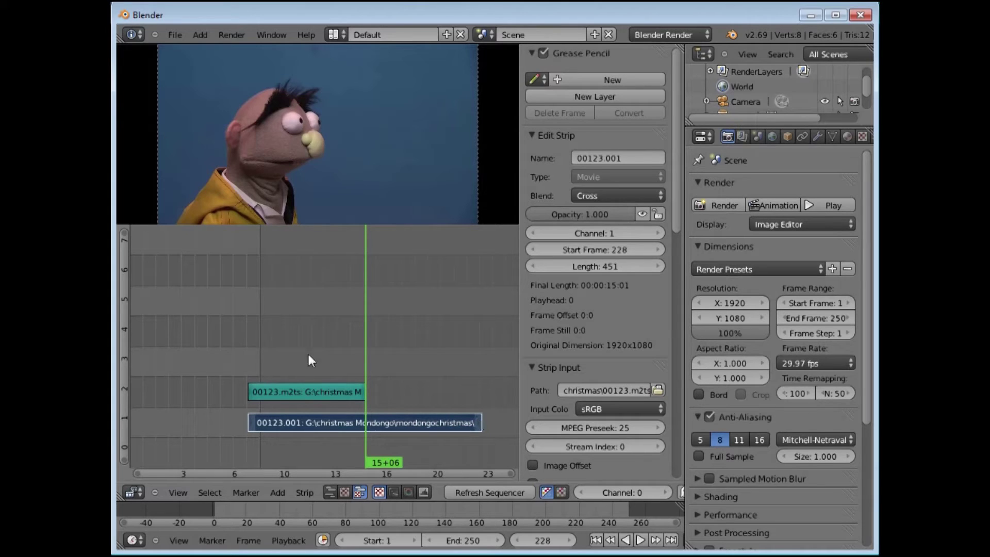
pyautogui.rightClick(311, 391)
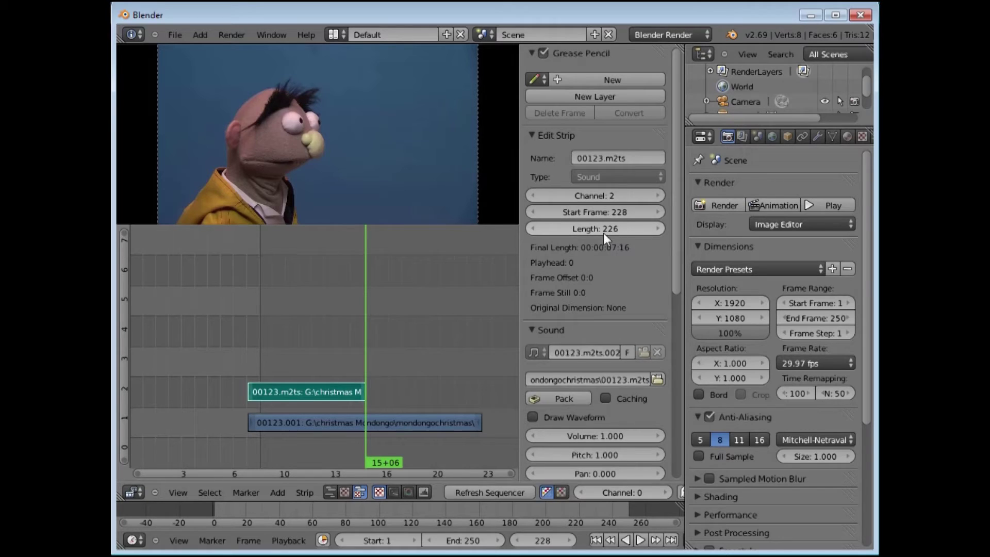
pyautogui.click(472, 543)
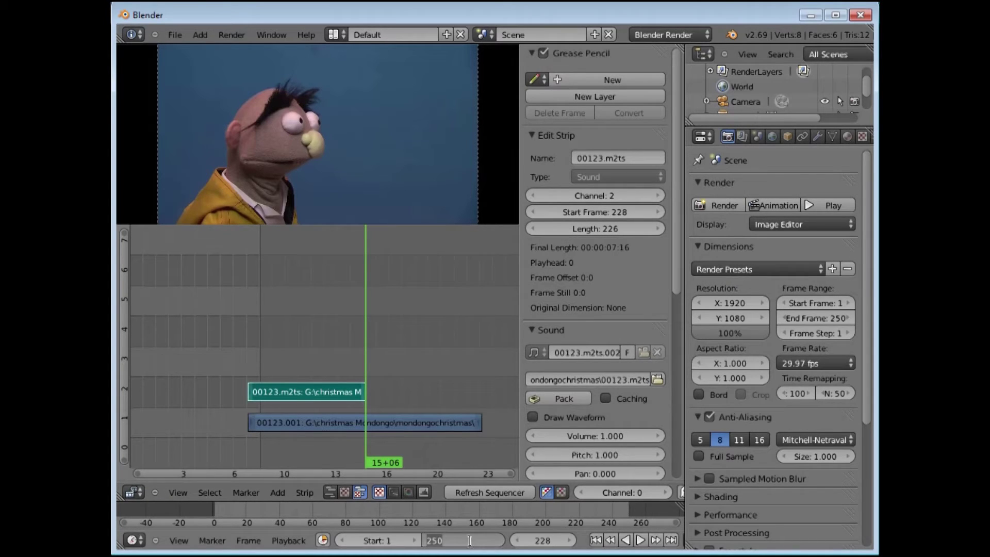
# - Set the scene end frame to 226 to match the 00123 sound strip's length
pyautogui.write('226')
pyautogui.press('Return')
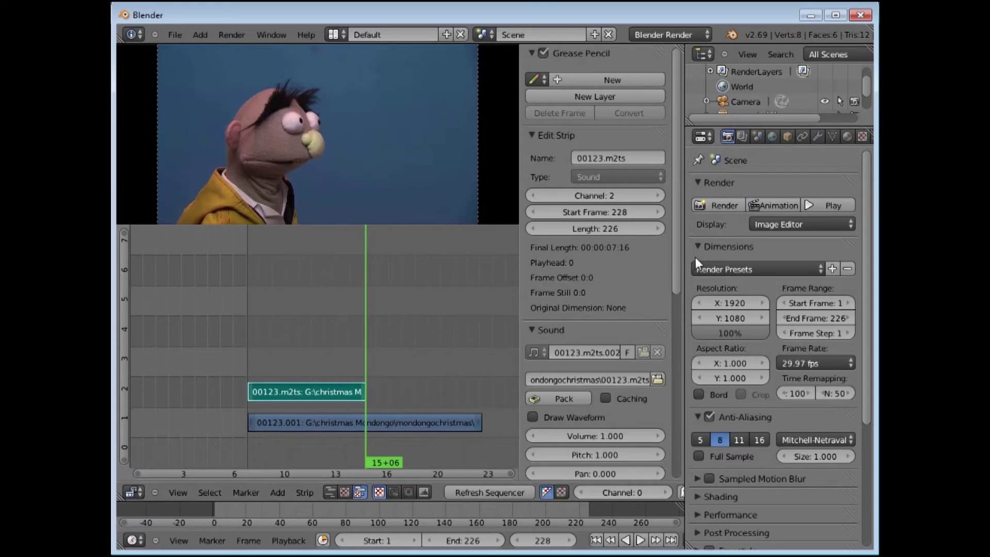
# - Preview the footage, then delete the 00123 sound and 00123.001 movie strips
pyautogui.hotkey('alt', 'a')
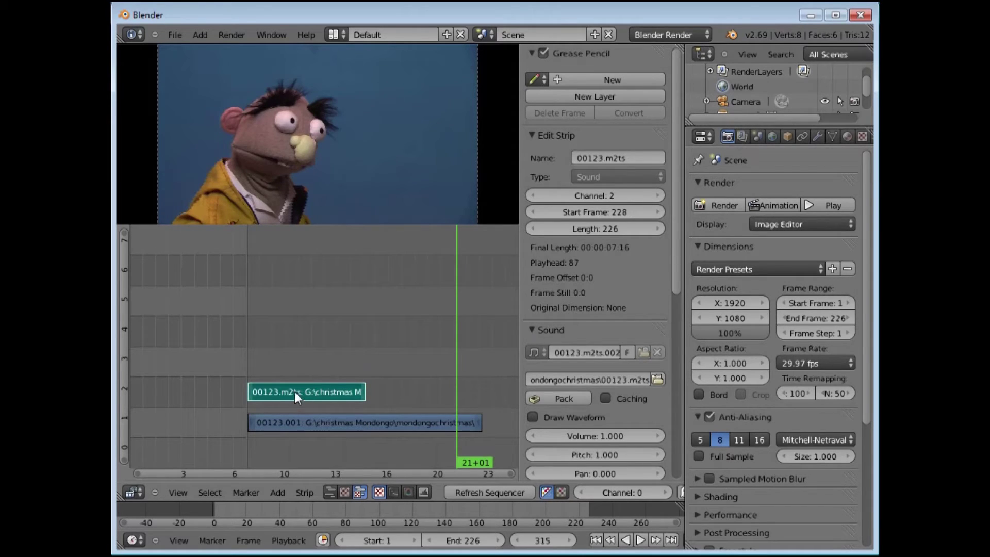
pyautogui.press('x')
pyautogui.click(279, 393)
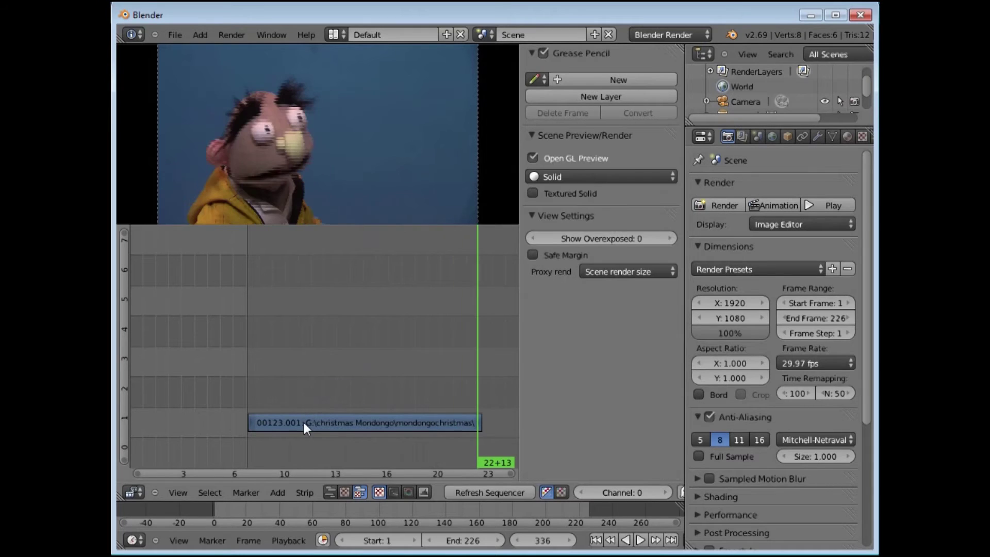
pyautogui.rightClick(304, 422)
pyautogui.press('x')
pyautogui.click(288, 421)
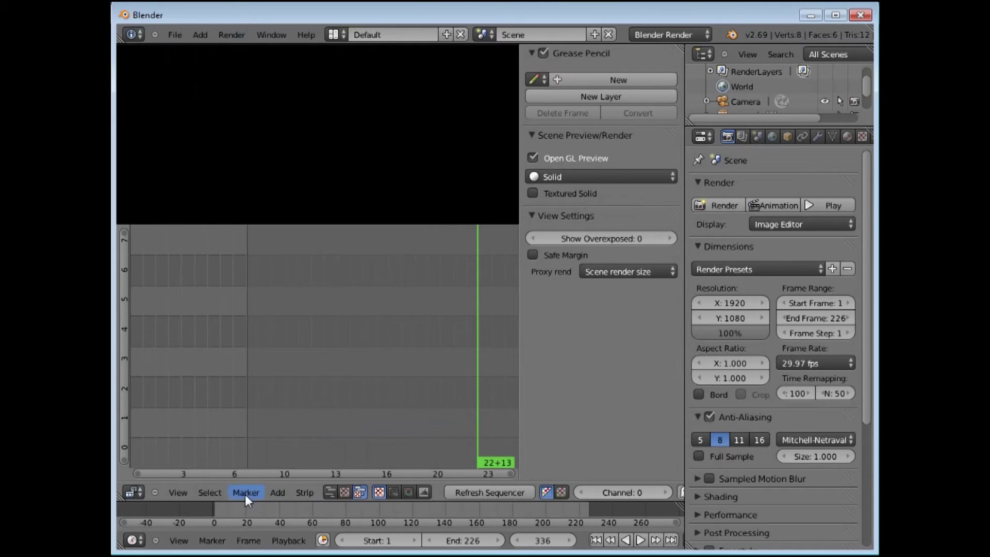
# - Add the 123.mp4 movie with its sound strip to the sequencer
pyautogui.click(278, 491)
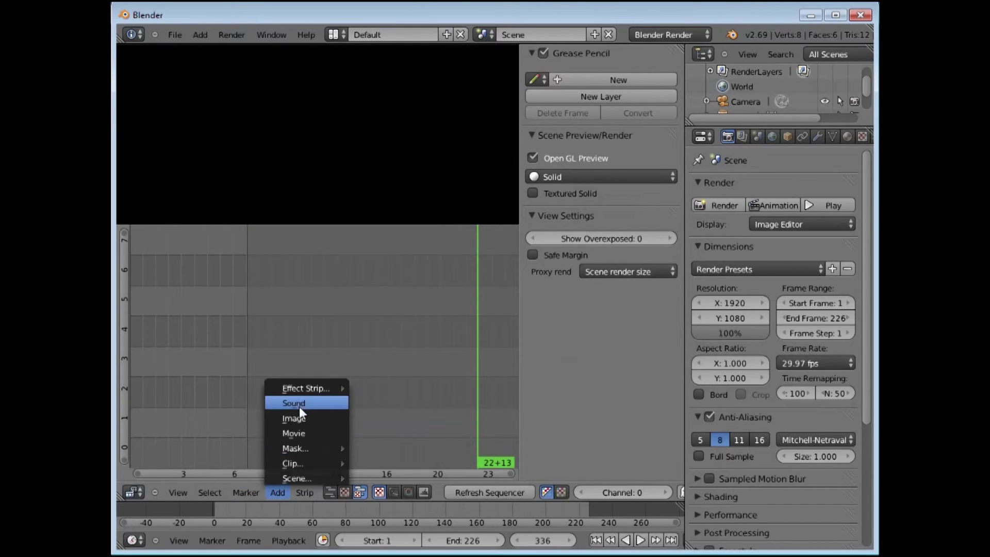
pyautogui.click(301, 434)
pyautogui.click(347, 215)
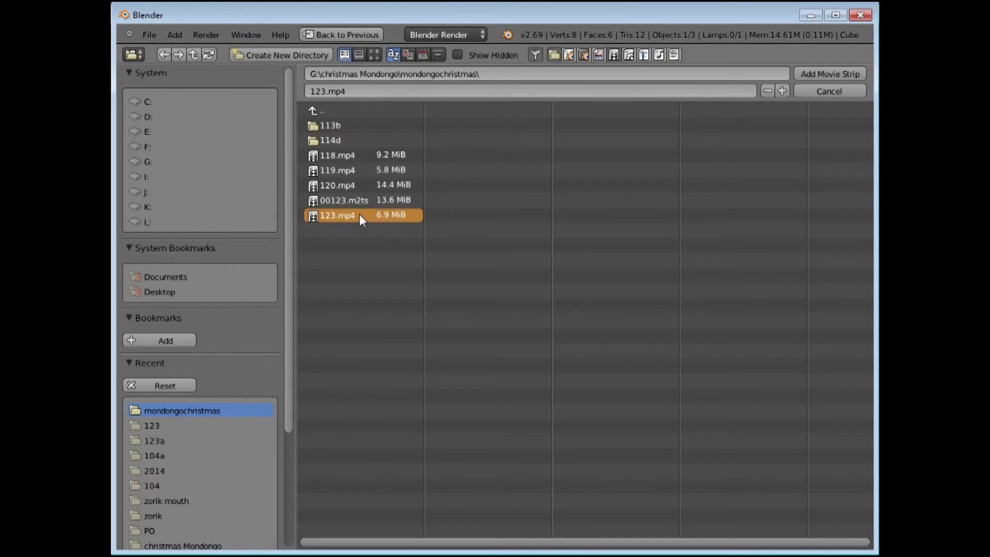
pyautogui.doubleClick(350, 215)
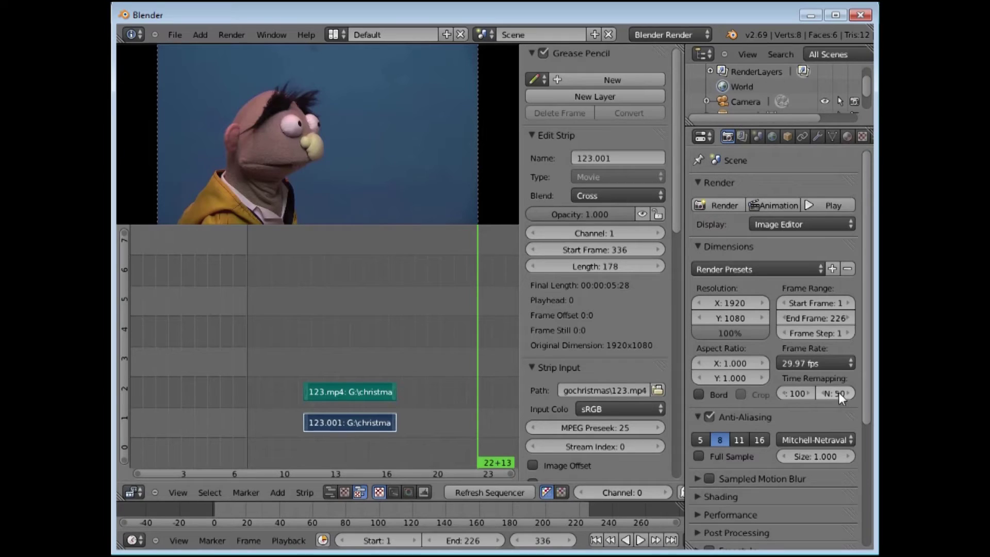
pyautogui.press('BackSpace')
pyautogui.press('BackSpace')
# - Set time remapping New to 100 and the scene end frame to 178
pyautogui.write('100')
pyautogui.press('Return')
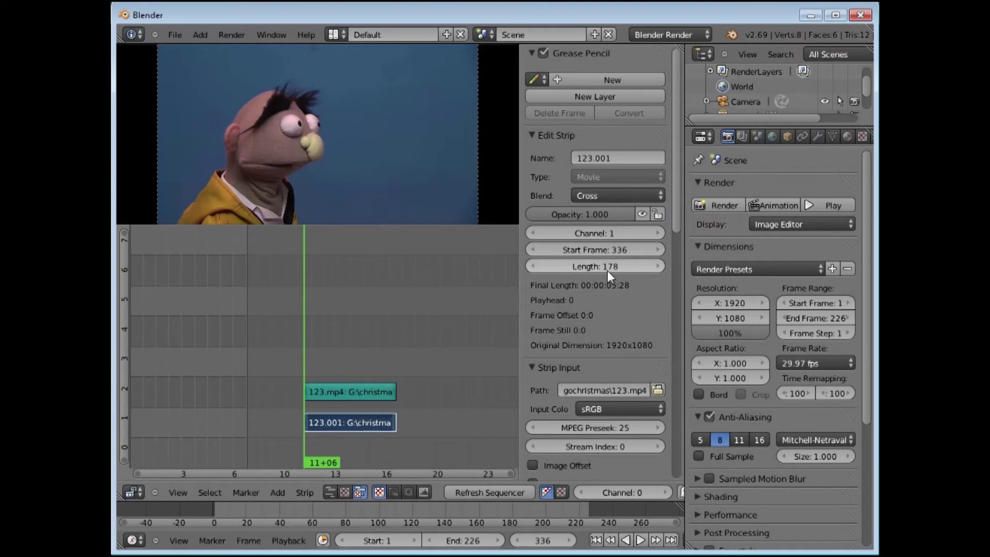
pyautogui.click(466, 540)
pyautogui.write('1')
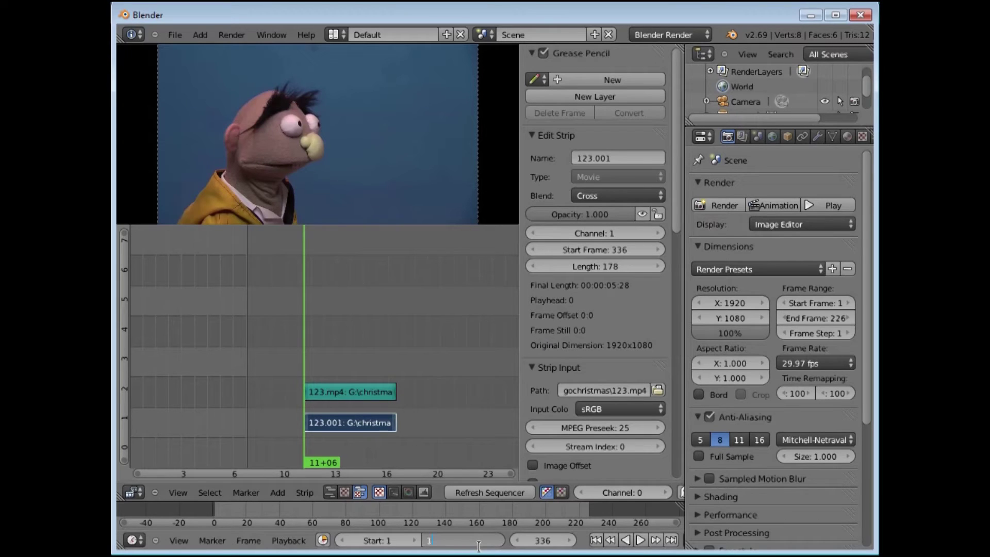
pyautogui.write('78')
pyautogui.press('Return')
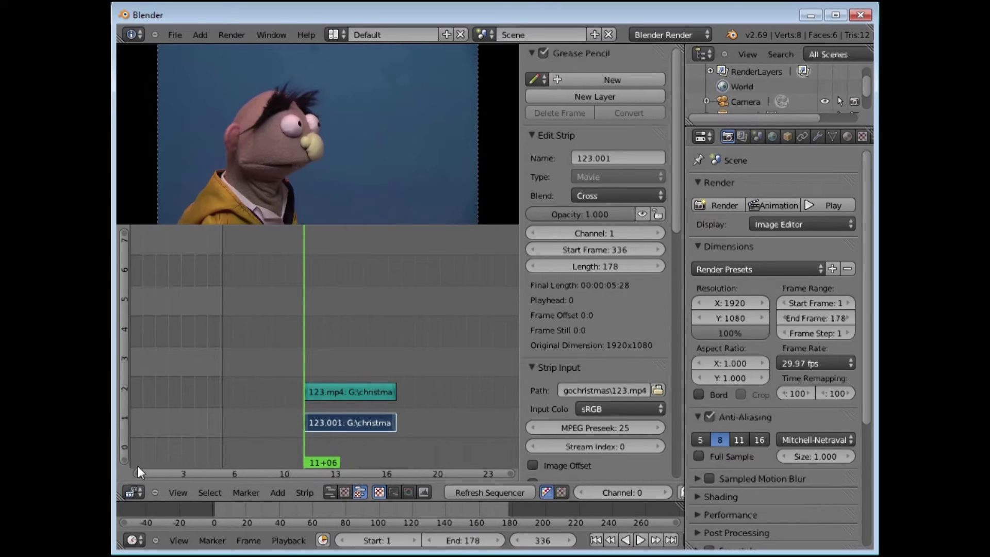
# - Slide the 123.001 movie strip to about frame 6 and the 123.mp4 sound strip to frame 1
pyautogui.moveTo(509, 473); pyautogui.dragTo(548, 467)
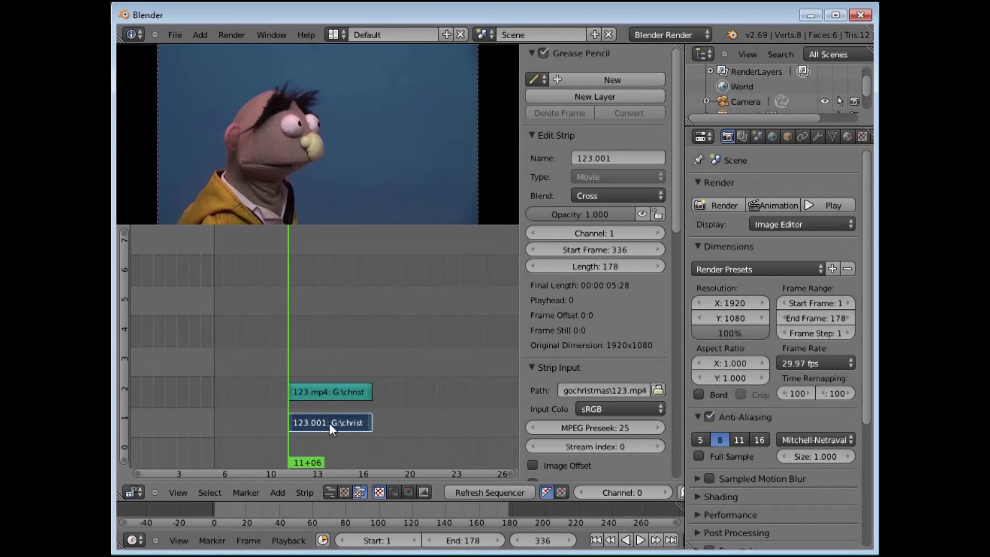
pyautogui.press('g')
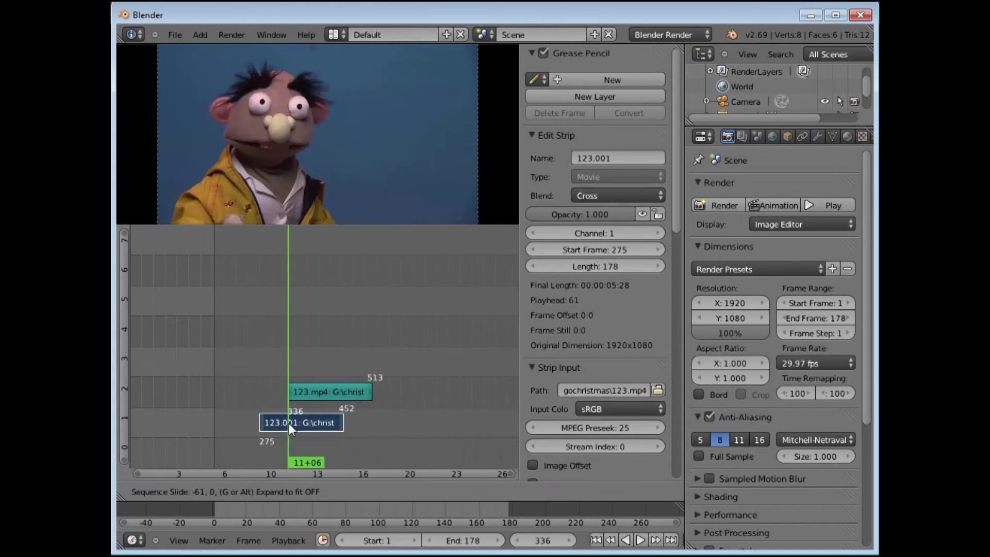
pyautogui.moveTo(290, 425); pyautogui.dragTo(355, 435)
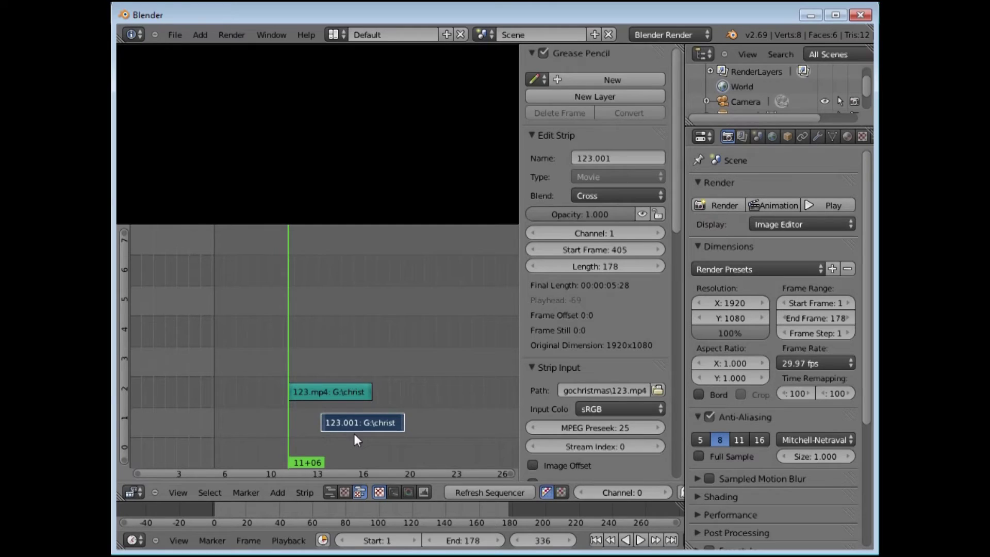
pyautogui.hotkey('shift', 's')
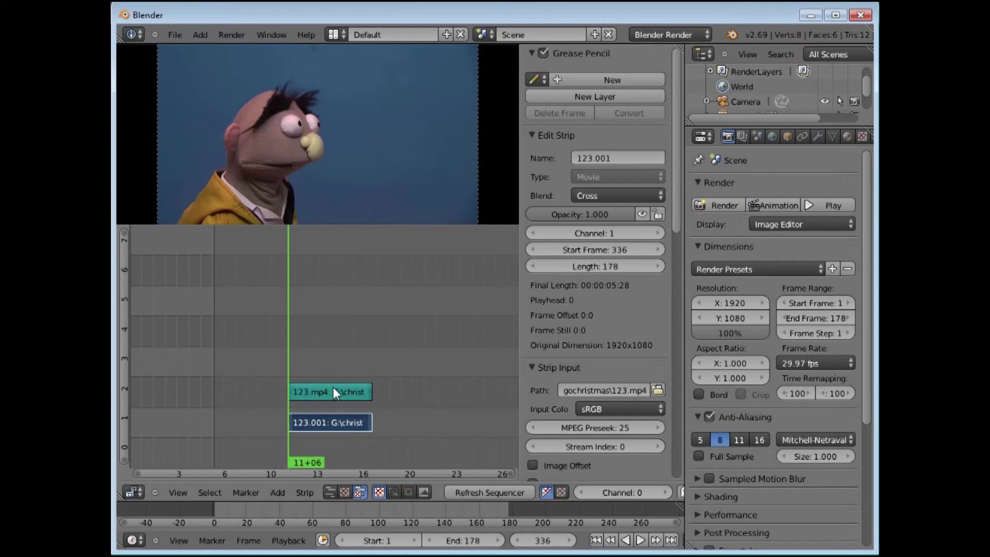
pyautogui.press('g')
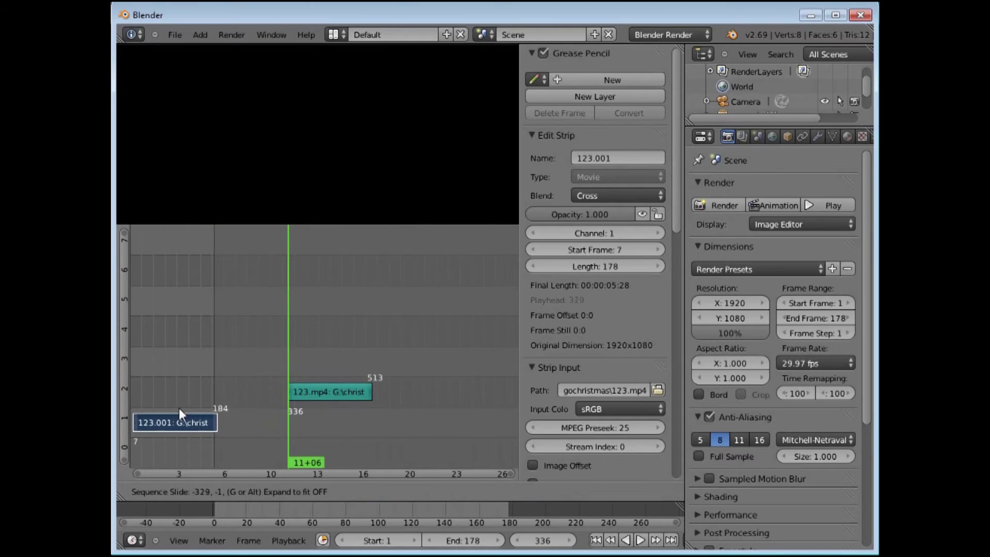
pyautogui.click(179, 407)
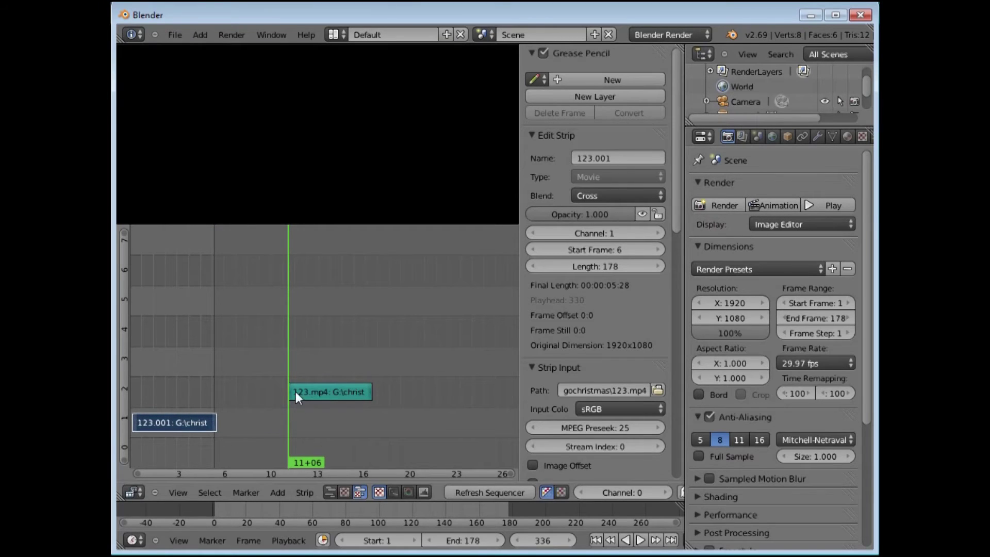
pyautogui.click(324, 392)
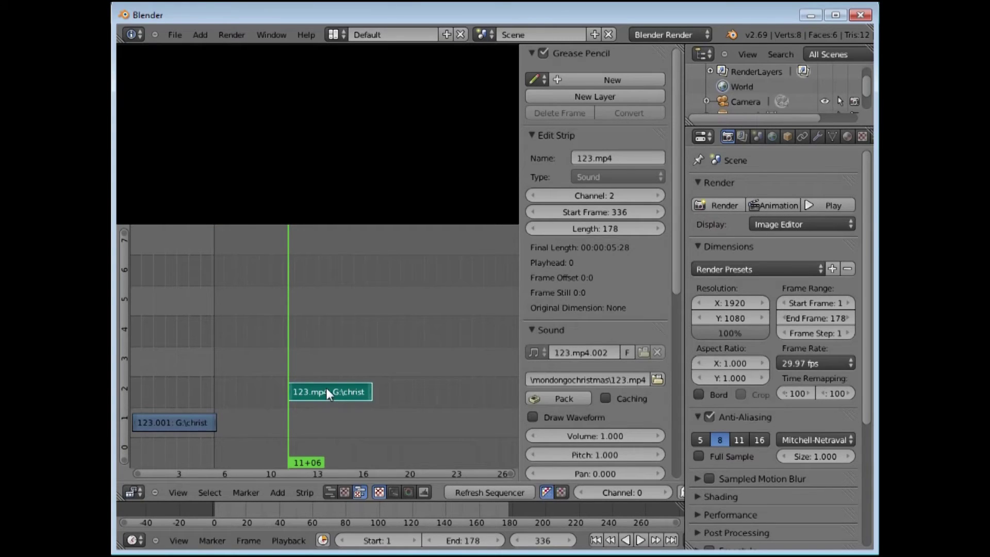
pyautogui.press('g')
pyautogui.click(169, 393)
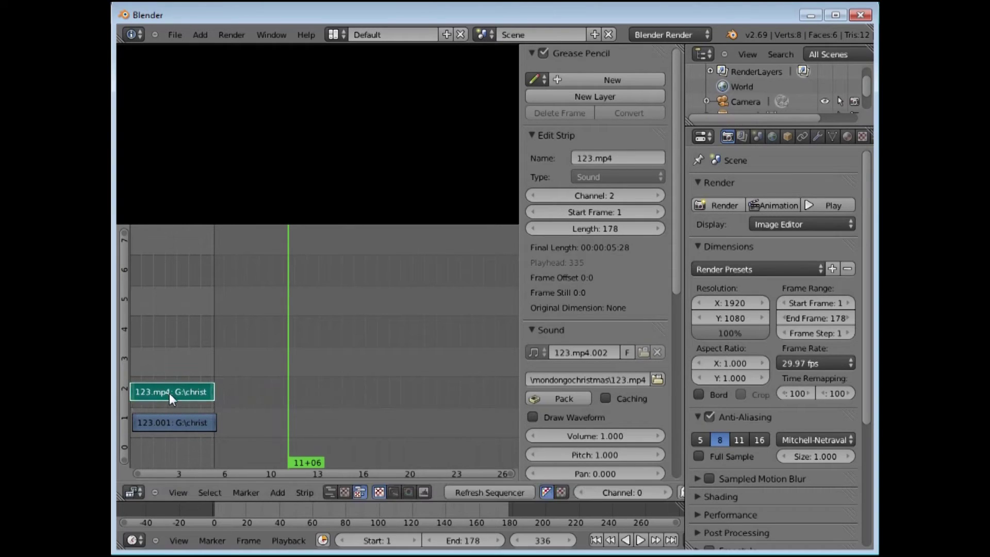
# - Reframe the timeline and place the 123.001 movie strip at frame 1, aligned with the sound
pyautogui.press('Home')
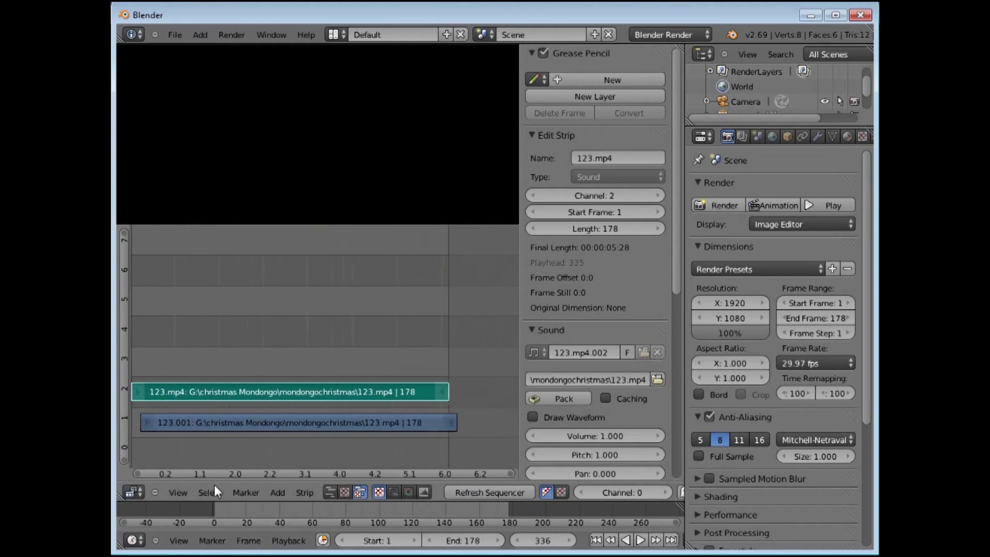
pyautogui.press('Home')
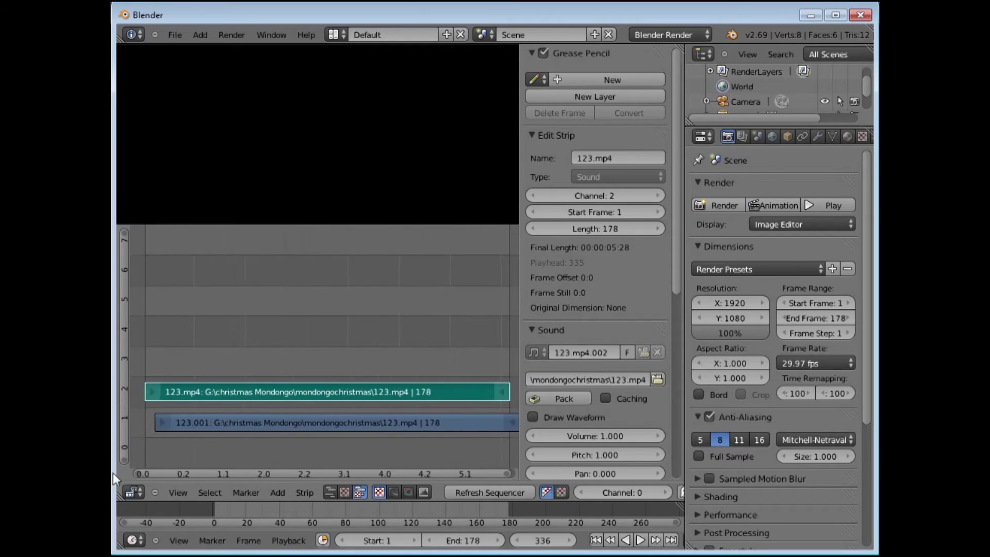
pyautogui.click(249, 421)
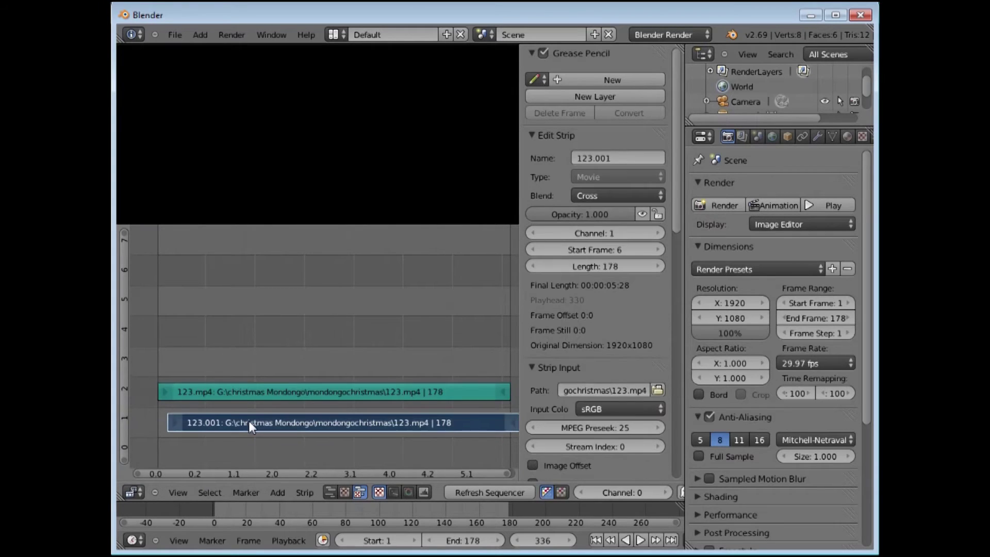
pyautogui.press('g')
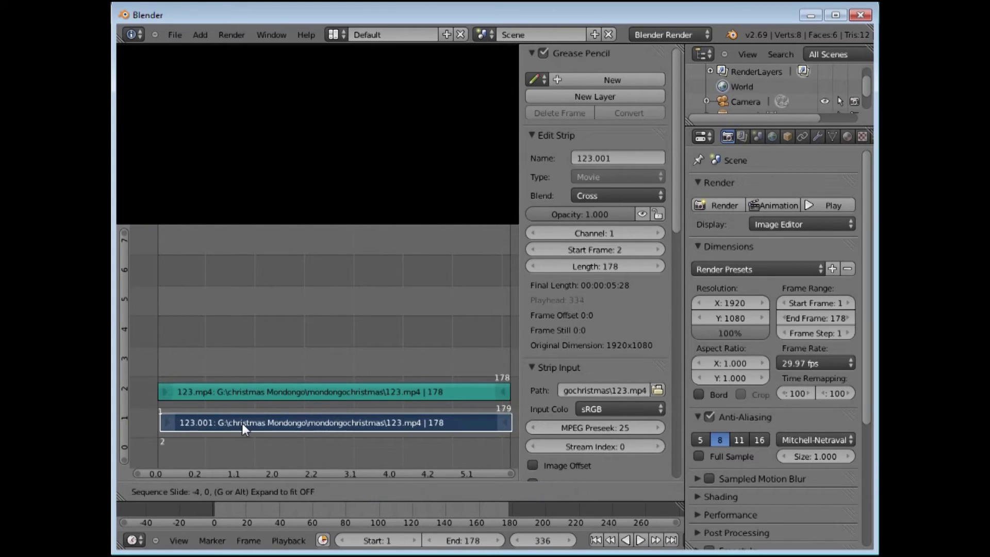
pyautogui.click(240, 422)
pyautogui.rightClick(241, 392)
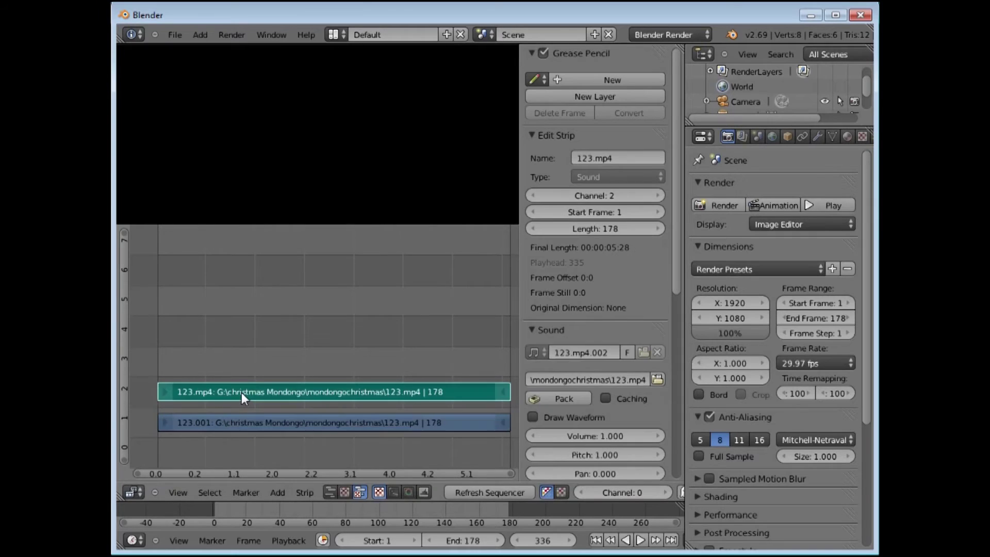
pyautogui.press('g')
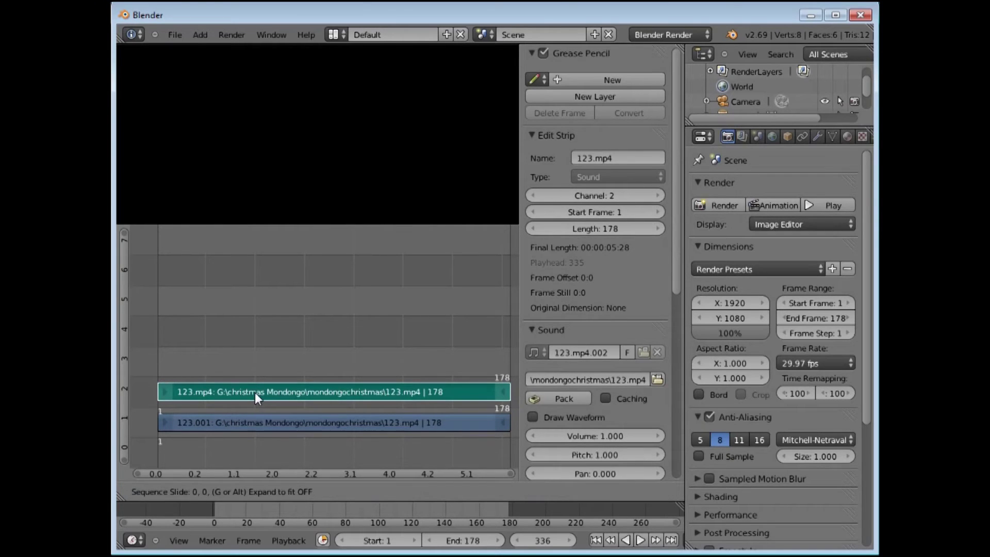
pyautogui.click(254, 392)
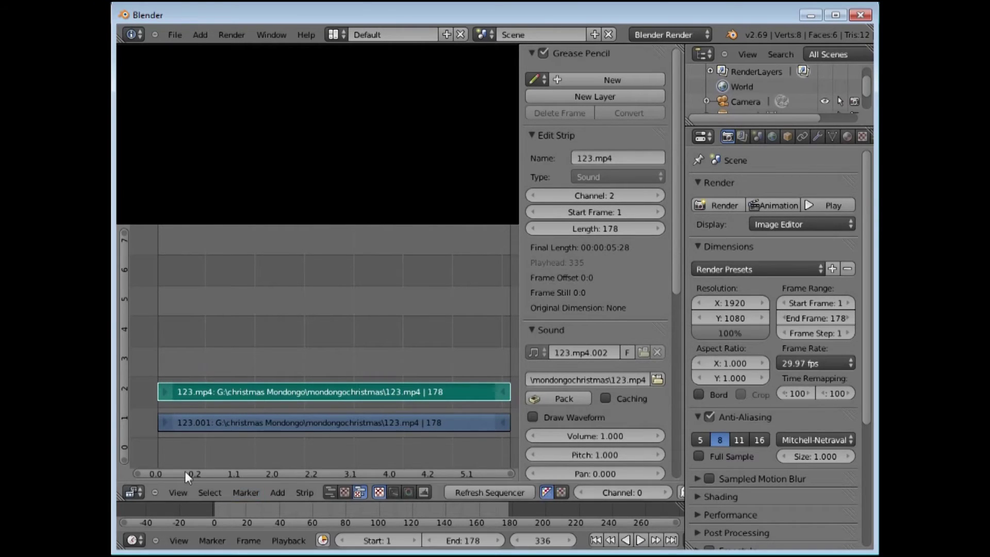
# - Scrub the playhead to frame 178, step back to 175, and review the Sound and Trim settings
pyautogui.moveTo(509, 453); pyautogui.dragTo(485, 419)
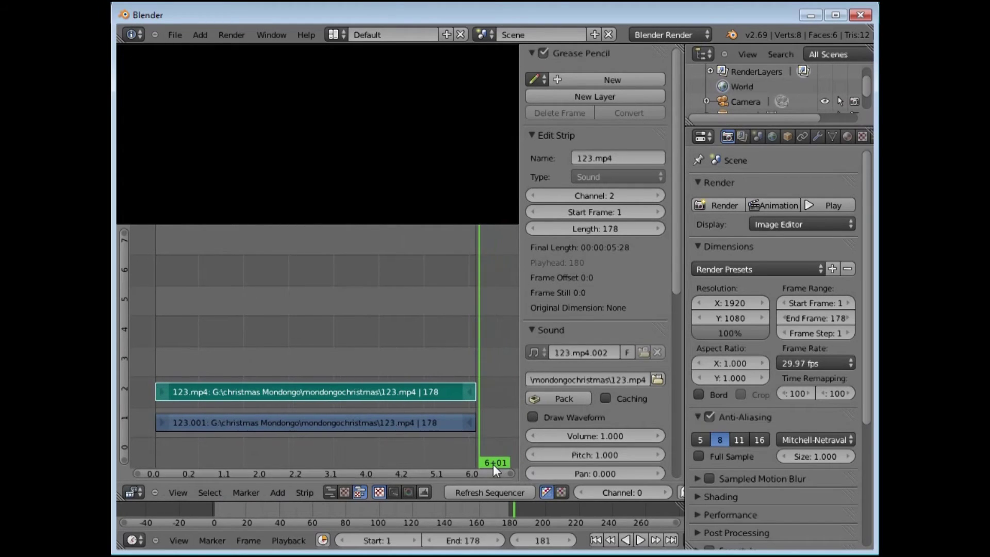
pyautogui.moveTo(492, 465); pyautogui.dragTo(476, 465)
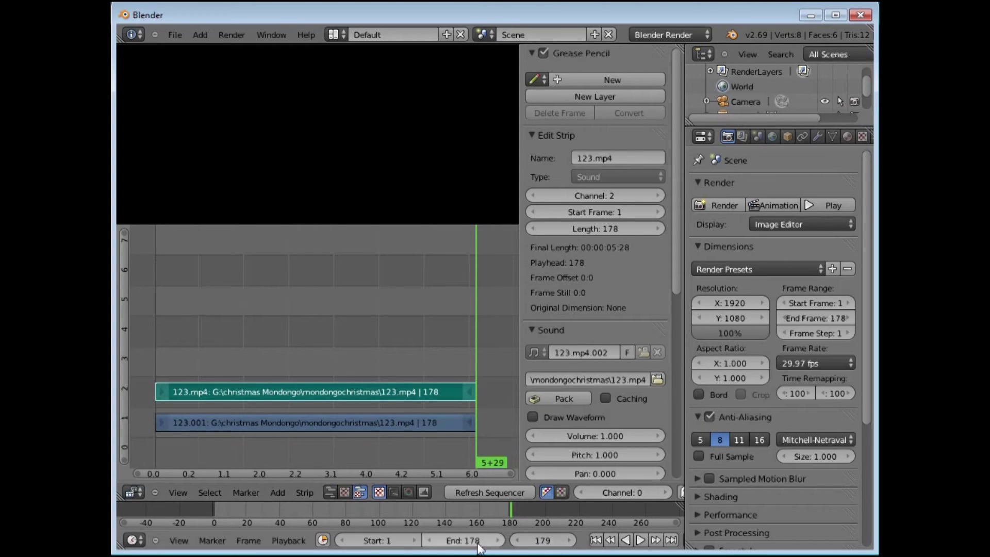
pyautogui.moveTo(487, 463); pyautogui.dragTo(469, 465)
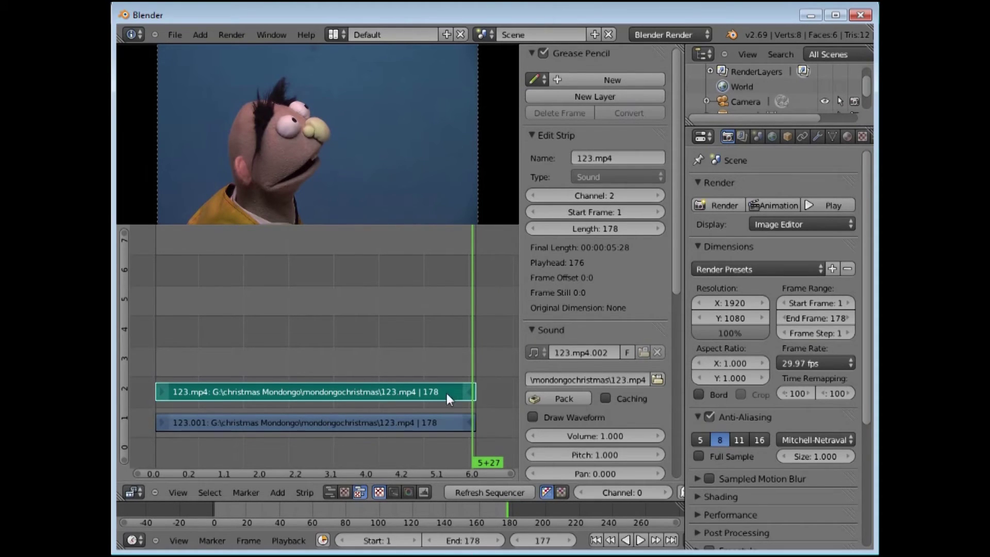
pyautogui.press('Left')
pyautogui.press('Left')
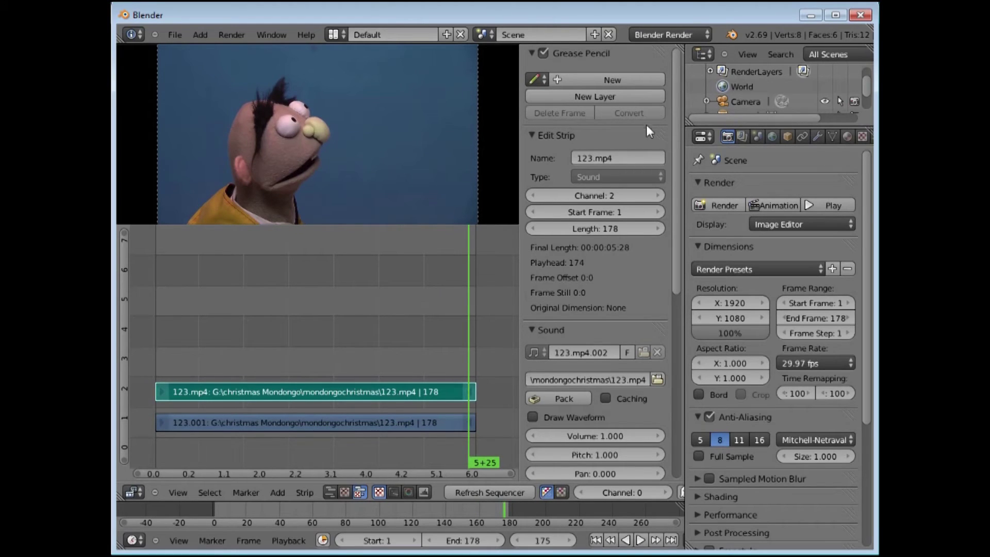
pyautogui.moveTo(675, 127); pyautogui.dragTo(701, 342)
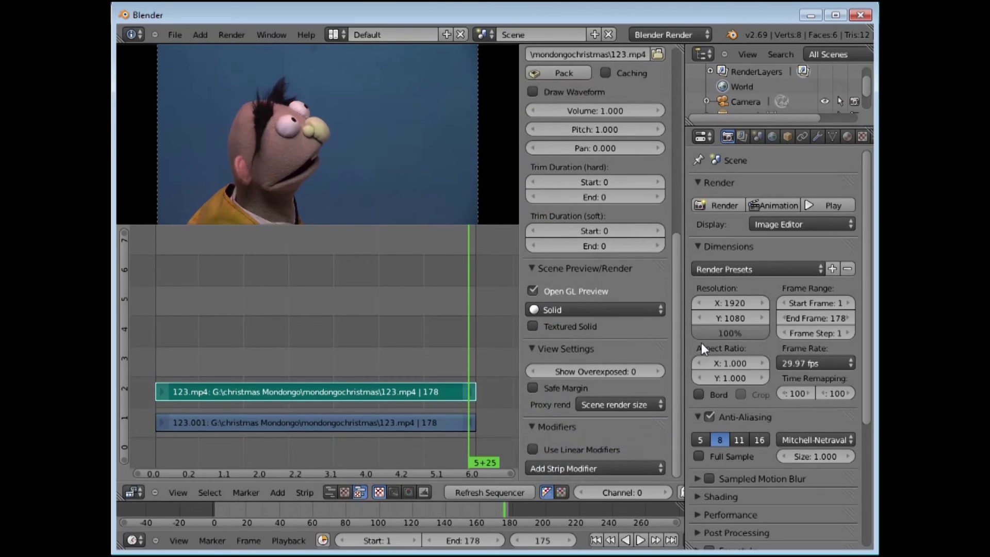
# - Enable De-Interlace on the 123.001 video strip and hide the strip sidebar
pyautogui.click(410, 423)
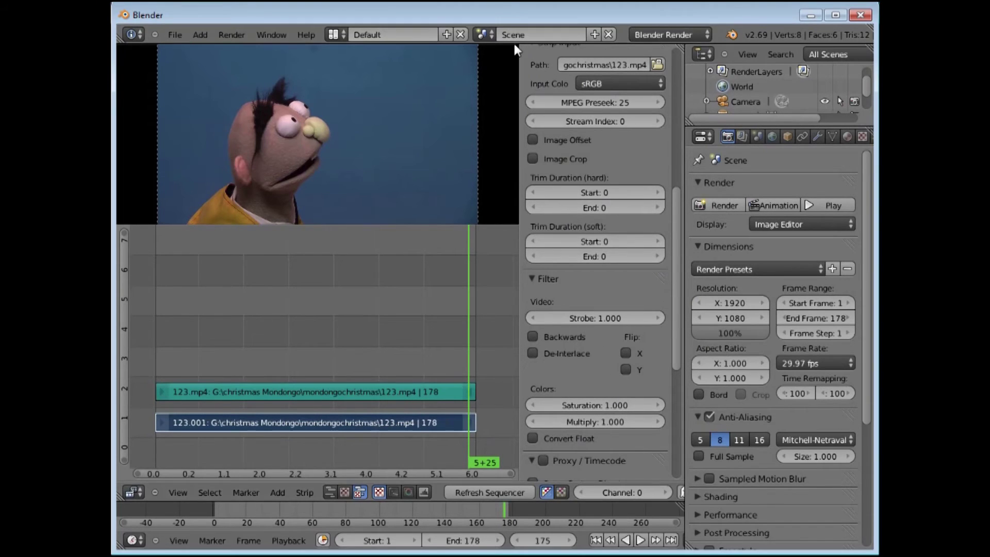
pyautogui.moveTo(519, 54); pyautogui.dragTo(542, 100)
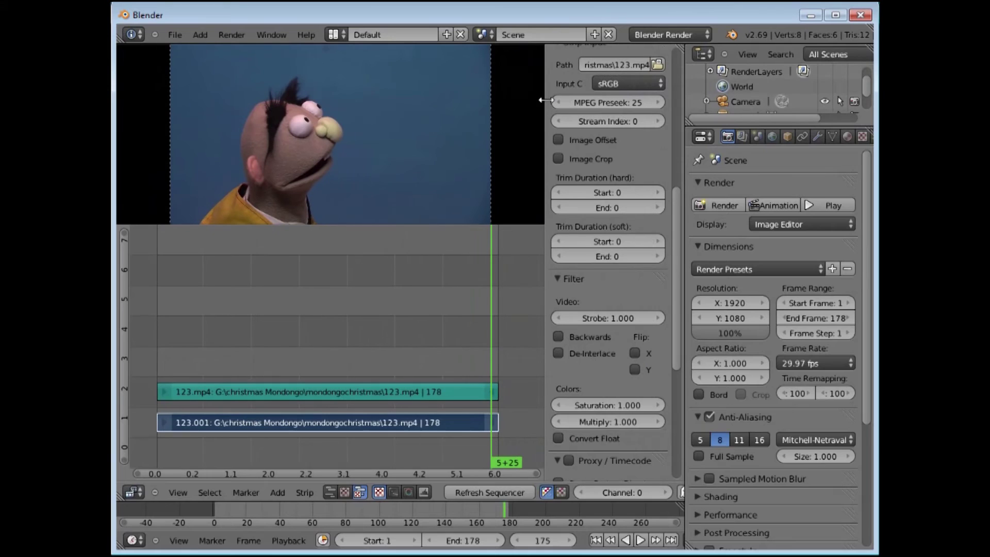
pyautogui.click(559, 353)
pyautogui.moveTo(547, 277); pyautogui.dragTo(677, 288)
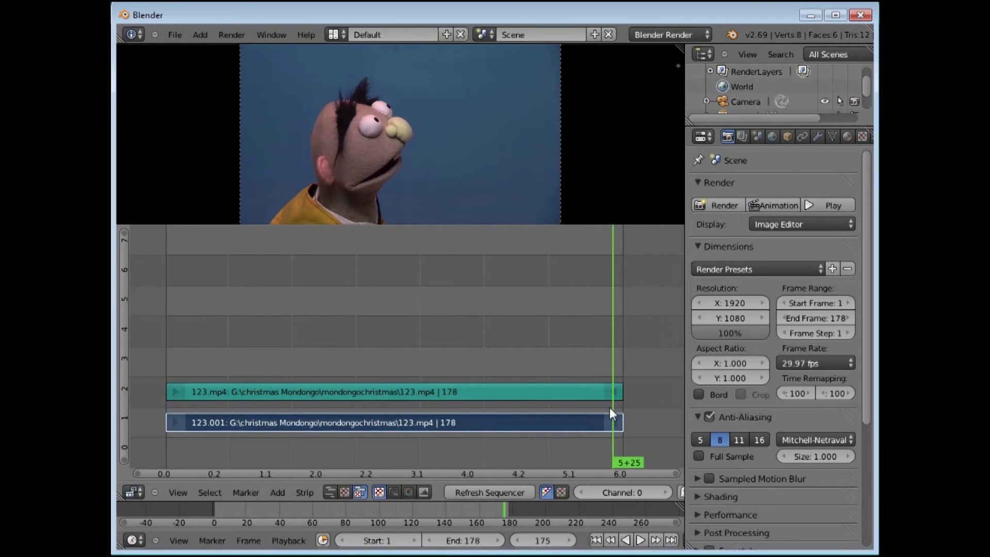
pyautogui.scroll(-8, 871, 252)
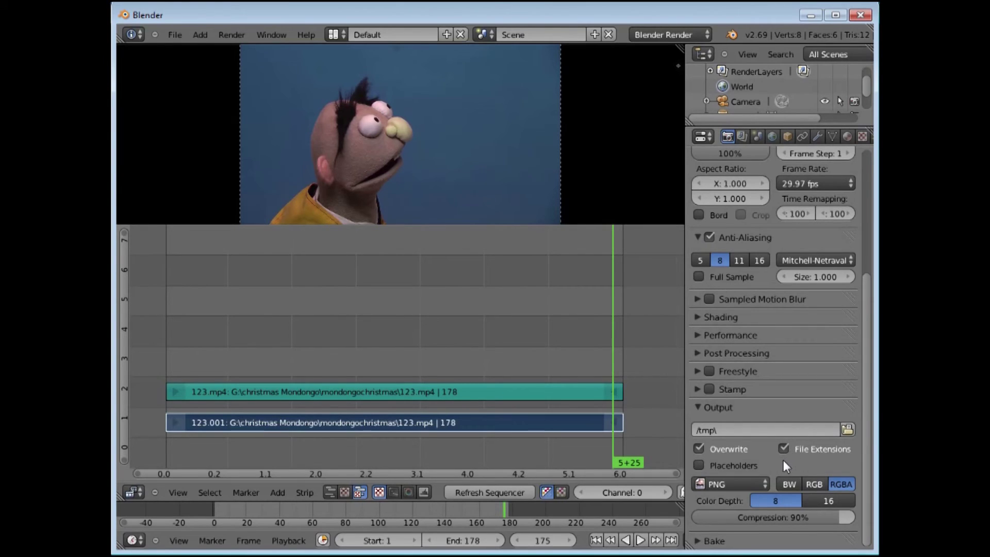
# - Keep PNG as the output format and raise its compression to 100%
pyautogui.click(764, 483)
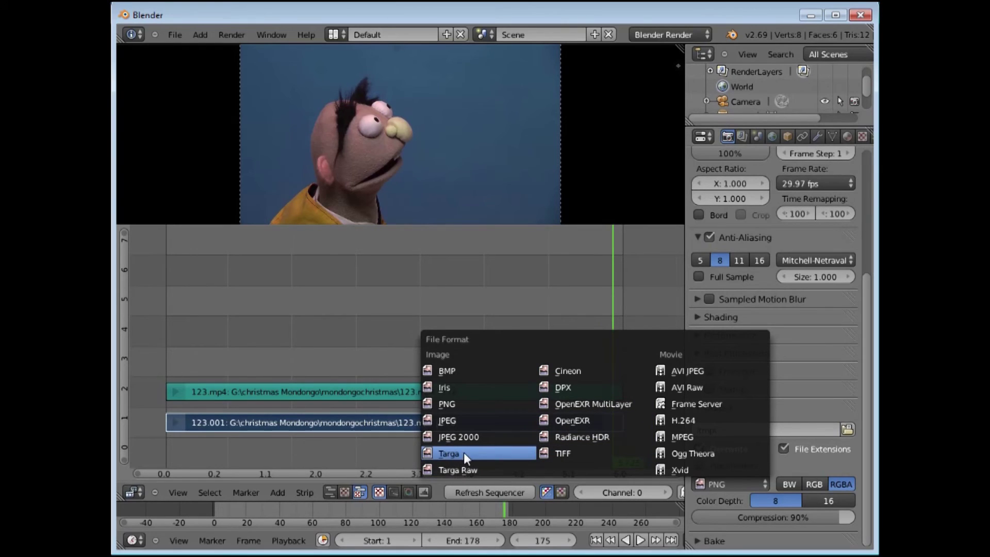
pyautogui.click(449, 404)
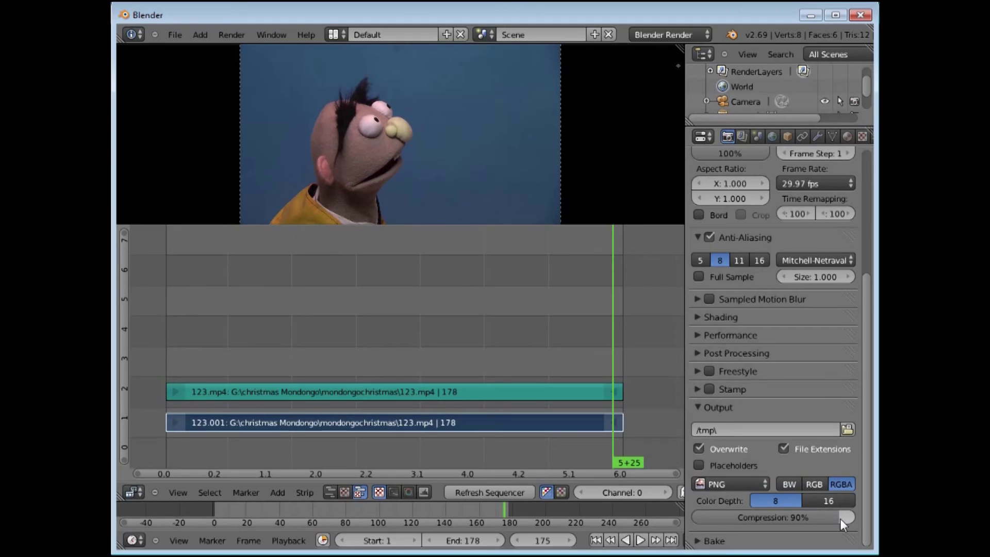
pyautogui.moveTo(838, 516); pyautogui.dragTo(867, 516)
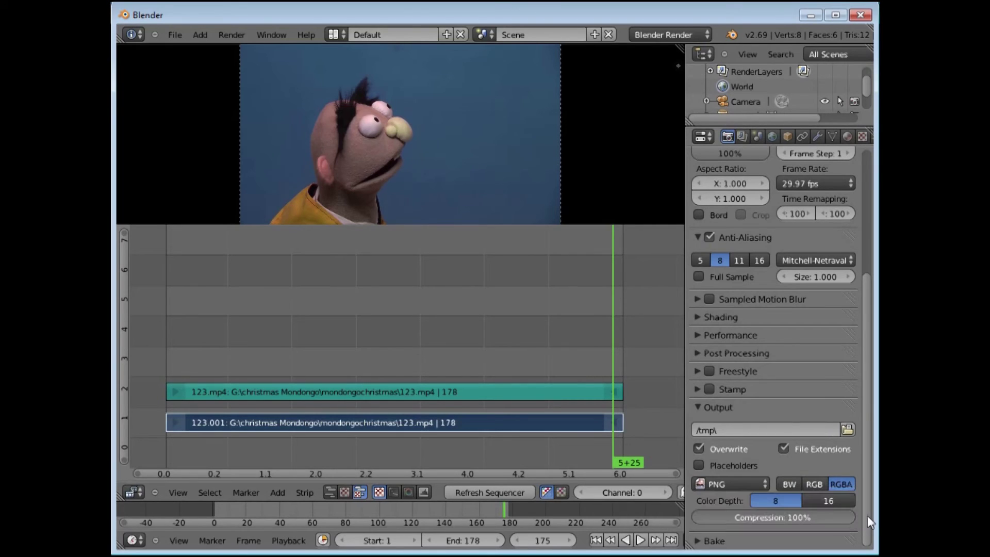
# - Create and open a new 123 folder in G:\christmas Mondongo\mondongochristmas as the output location
pyautogui.click(848, 429)
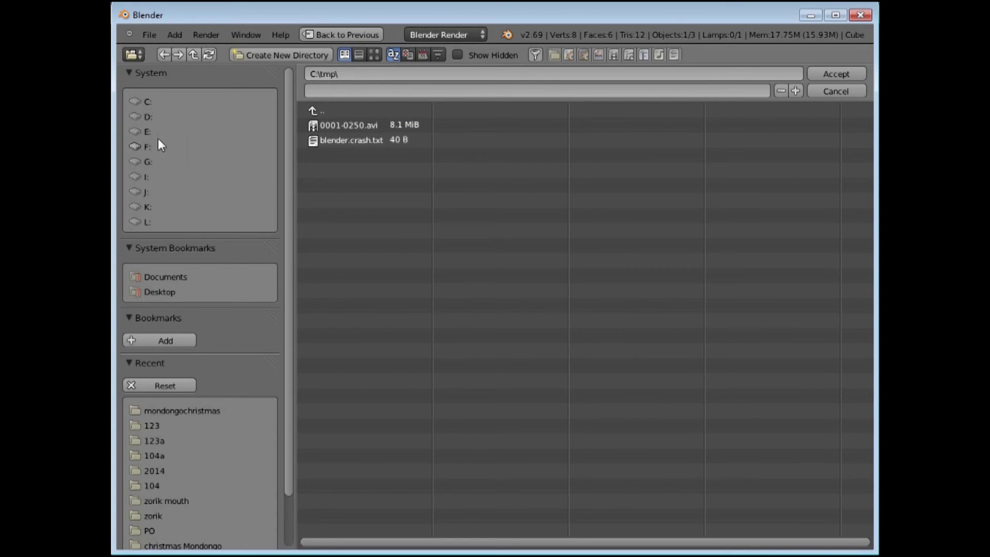
pyautogui.click(137, 161)
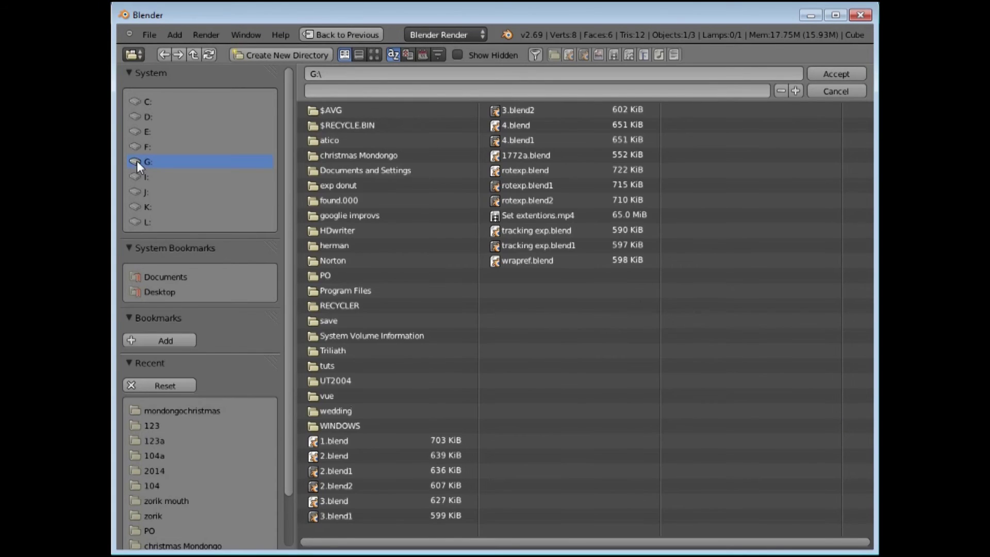
pyautogui.click(343, 156)
pyautogui.click(336, 201)
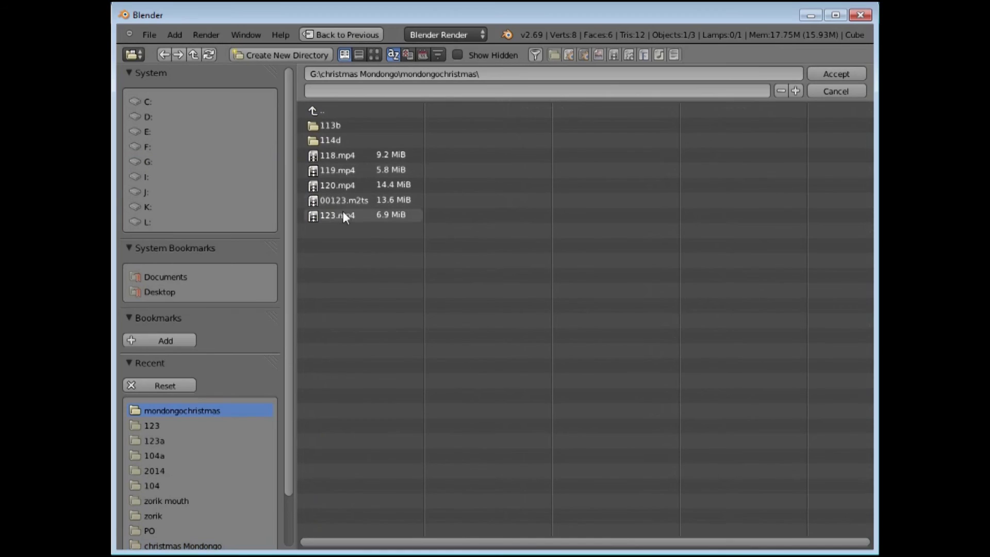
pyautogui.click(277, 55)
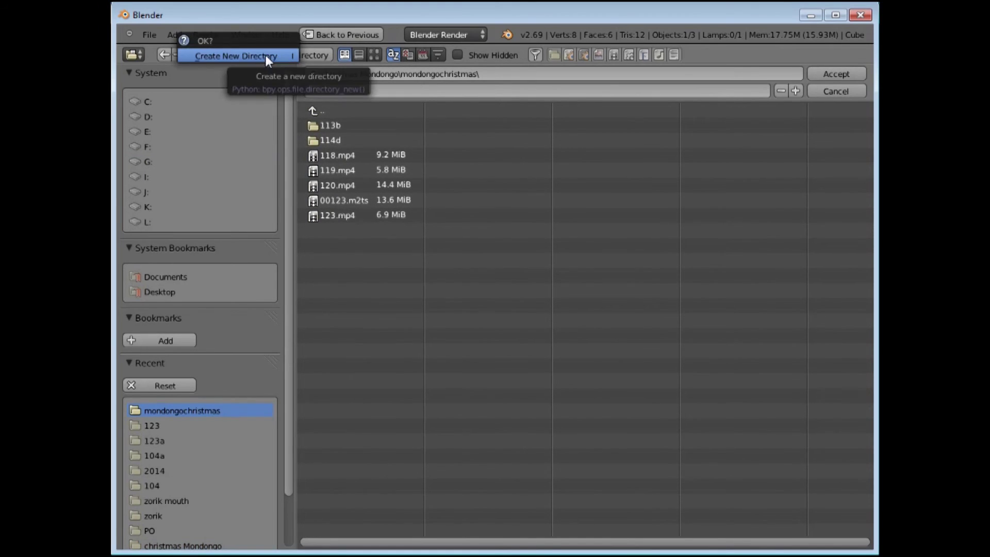
pyautogui.click(232, 56)
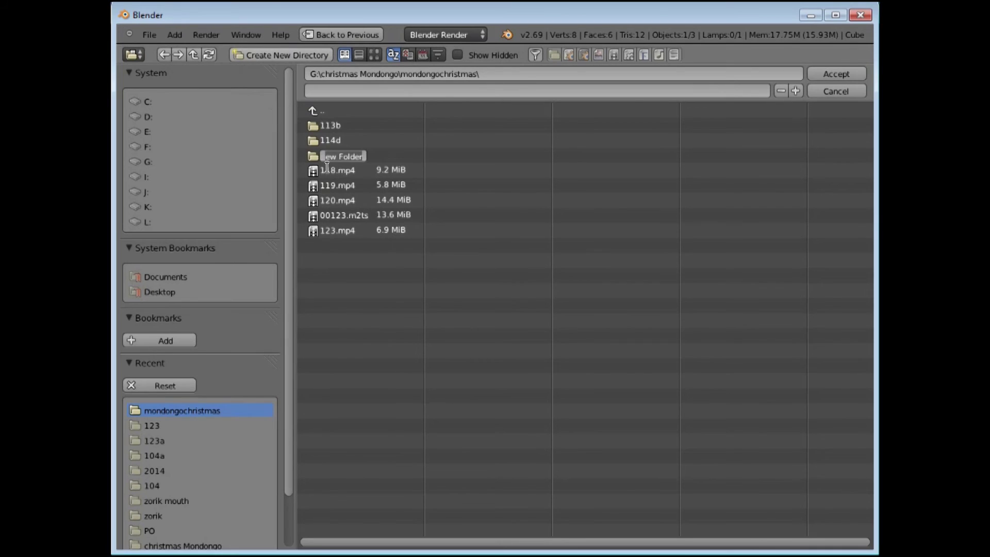
pyautogui.write('123')
pyautogui.press('Return')
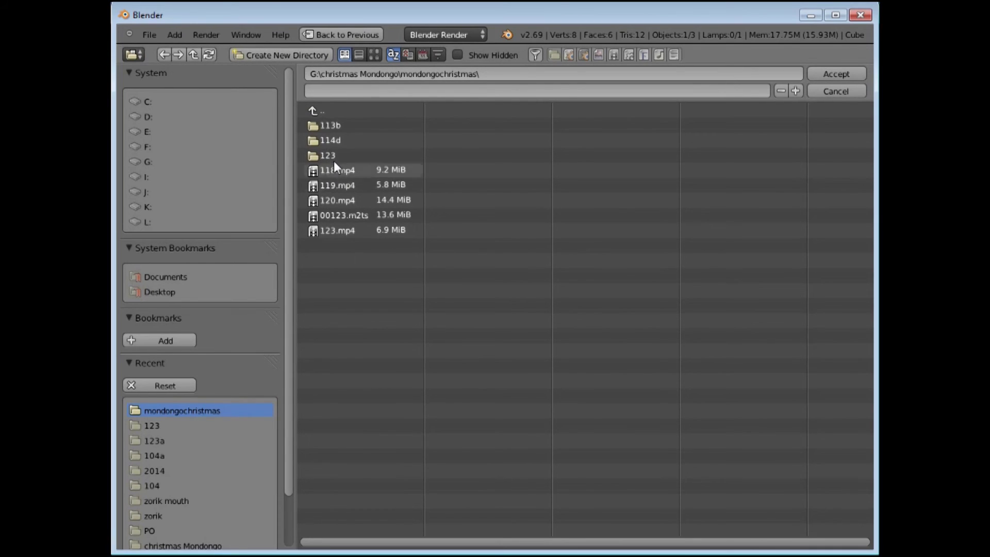
pyautogui.click(312, 155)
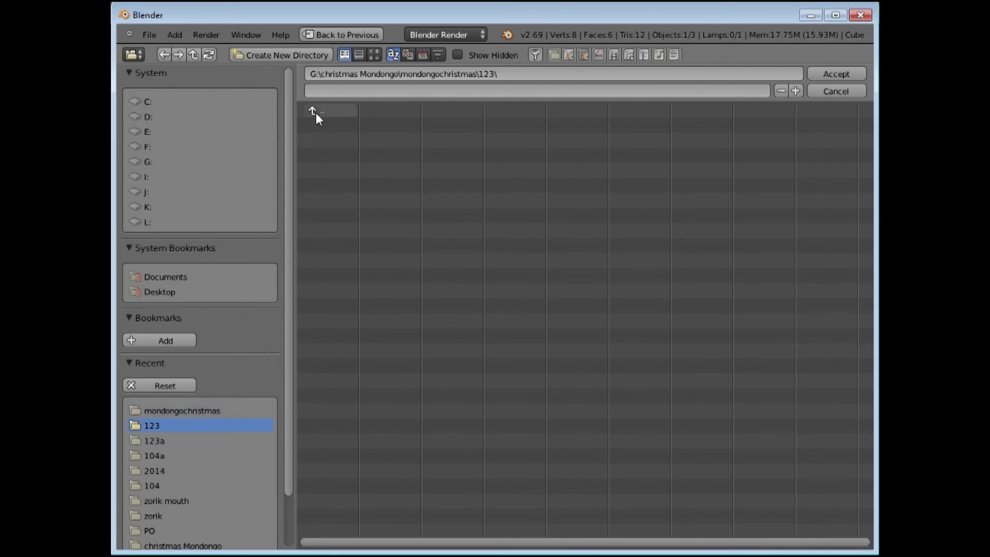
# - Set the output file name prefix to 123 and accept the path
pyautogui.click(319, 90)
pyautogui.write('123')
pyautogui.click(832, 74)
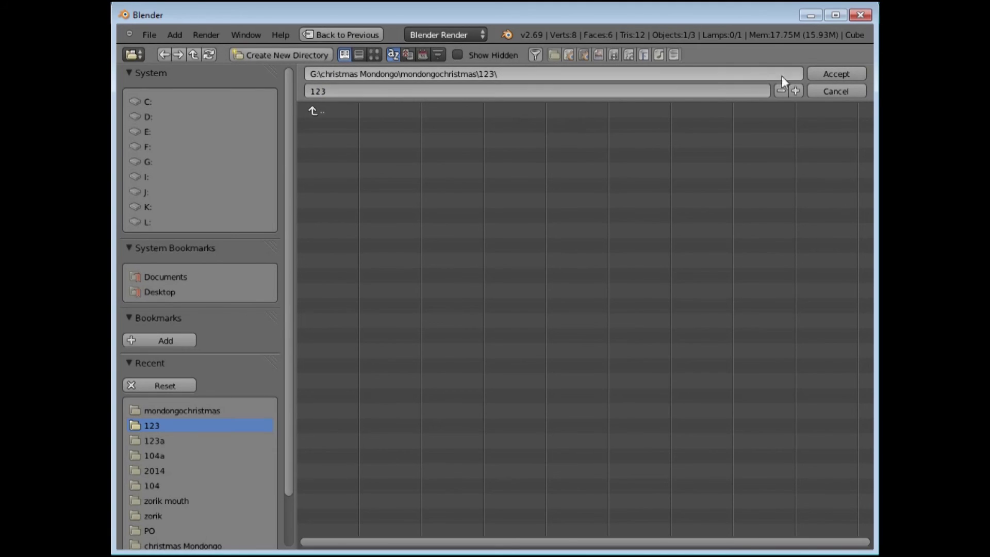
pyautogui.click(840, 73)
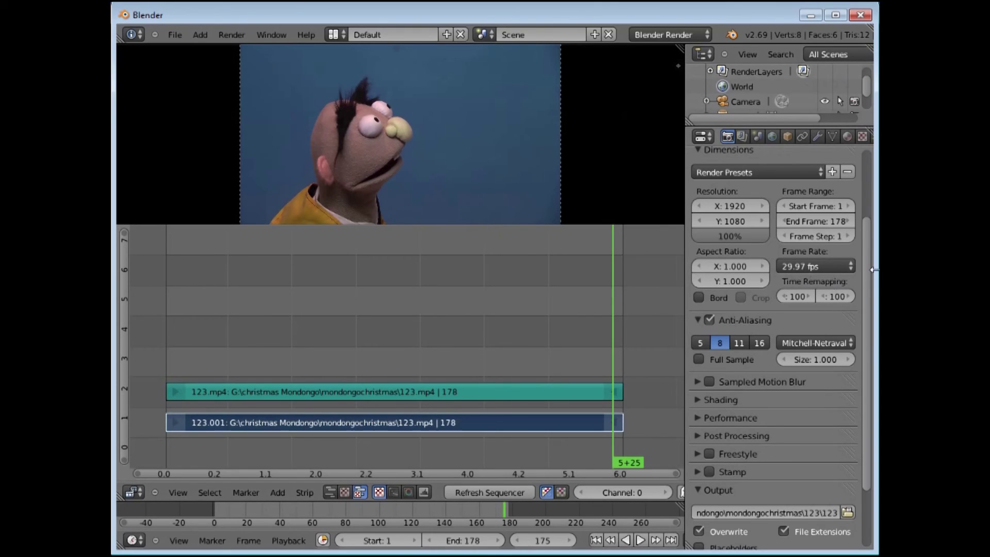
pyautogui.moveTo(864, 270); pyautogui.dragTo(863, 283)
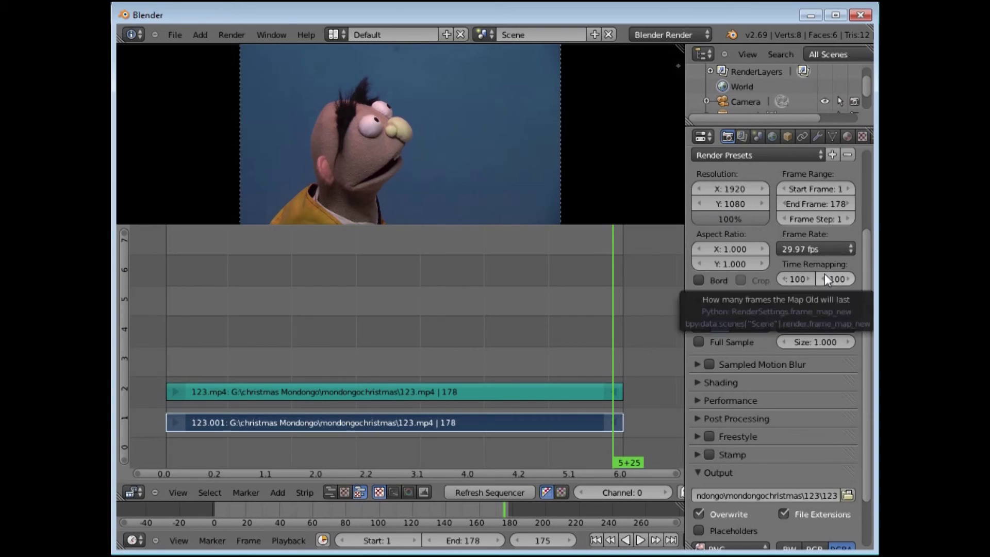
pyautogui.scroll(-3, 864, 253)
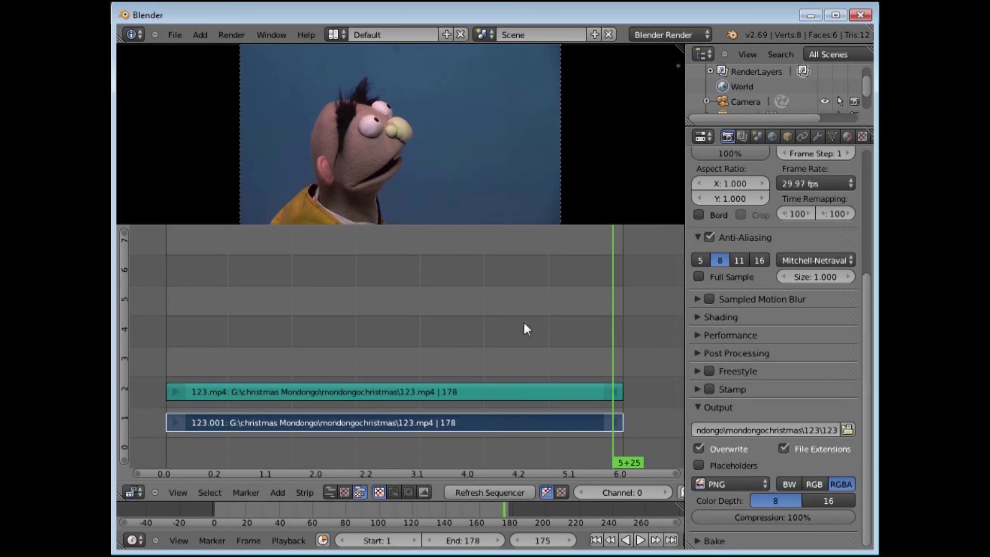
pyautogui.click(676, 66)
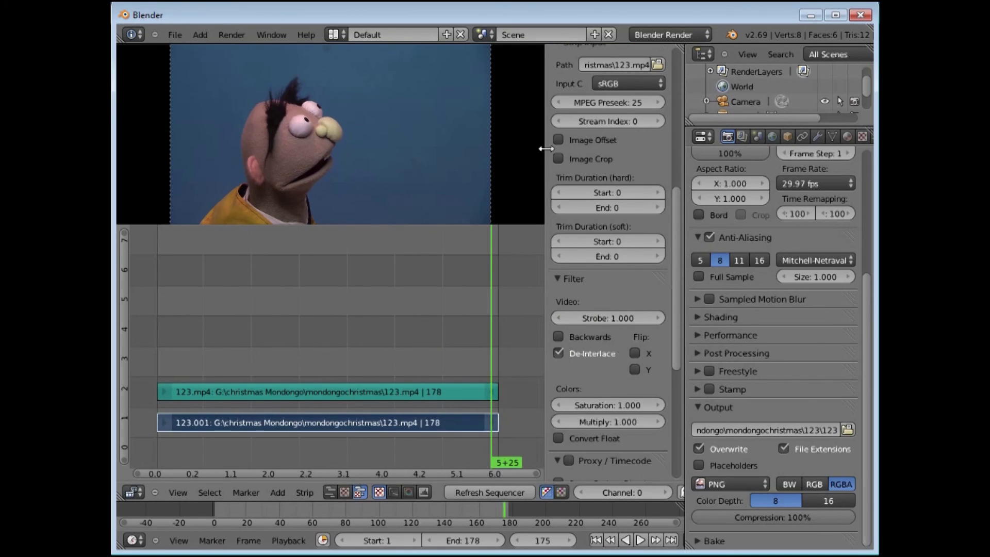
pyautogui.moveTo(546, 149); pyautogui.dragTo(675, 149)
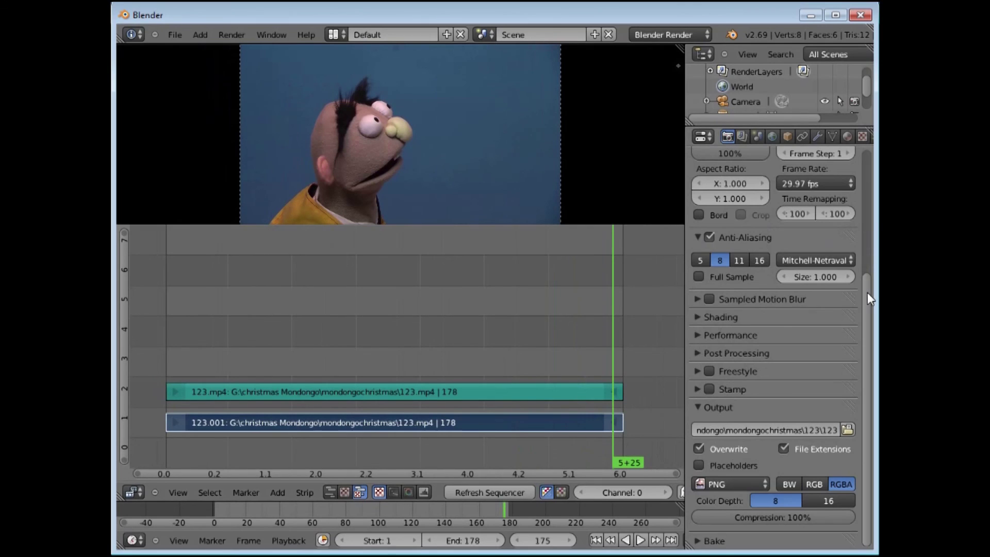
pyautogui.moveTo(867, 298); pyautogui.dragTo(863, 156)
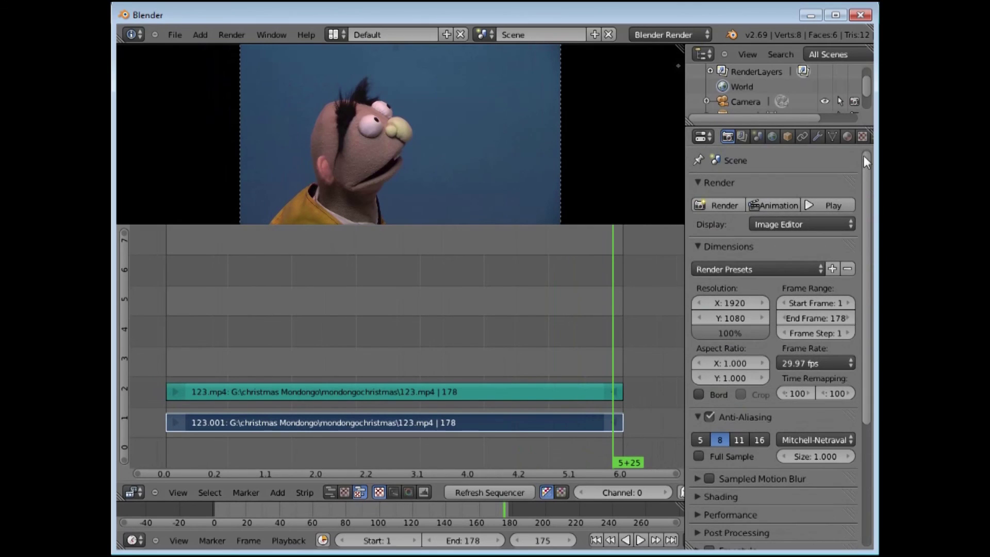
# - Start rendering the whole sequence as an animation
pyautogui.click(778, 205)
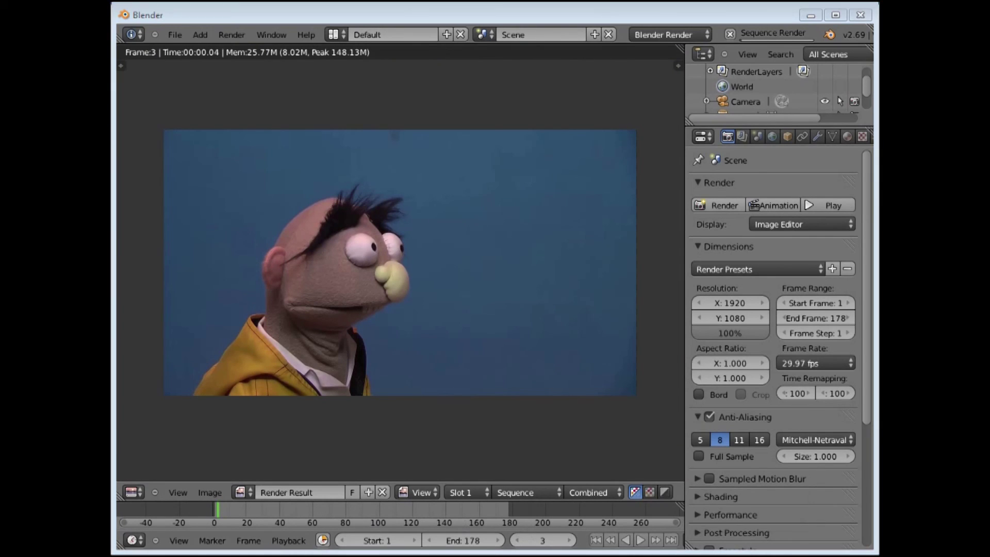
pyautogui.hotkey('alt', 'Tab')
# - Open the 123 folder in Explorer to watch the rendered PNG frames appear
pyautogui.doubleClick(601, 170)
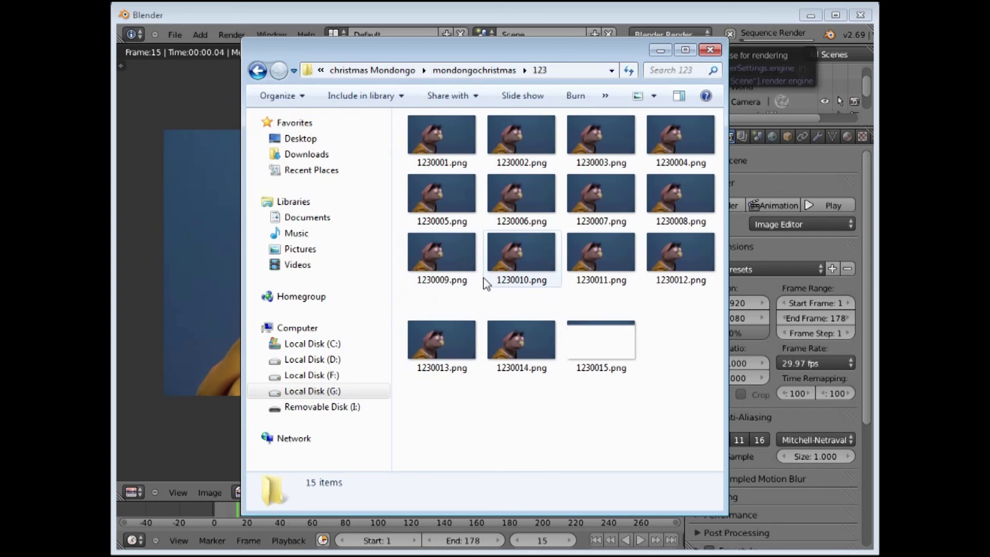
# - Bring Blender back in front of Explorer to watch the render progress at frame 16
pyautogui.click(559, 14)
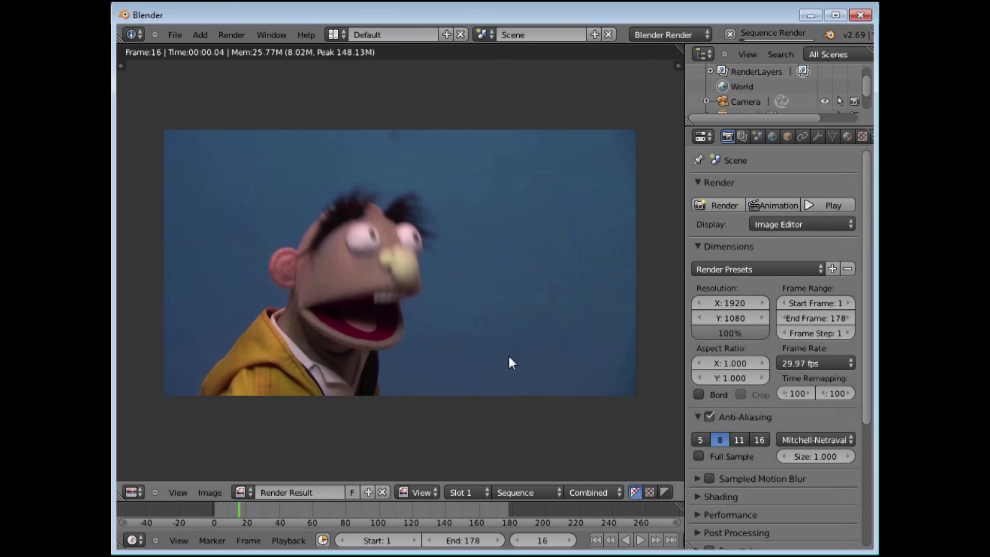